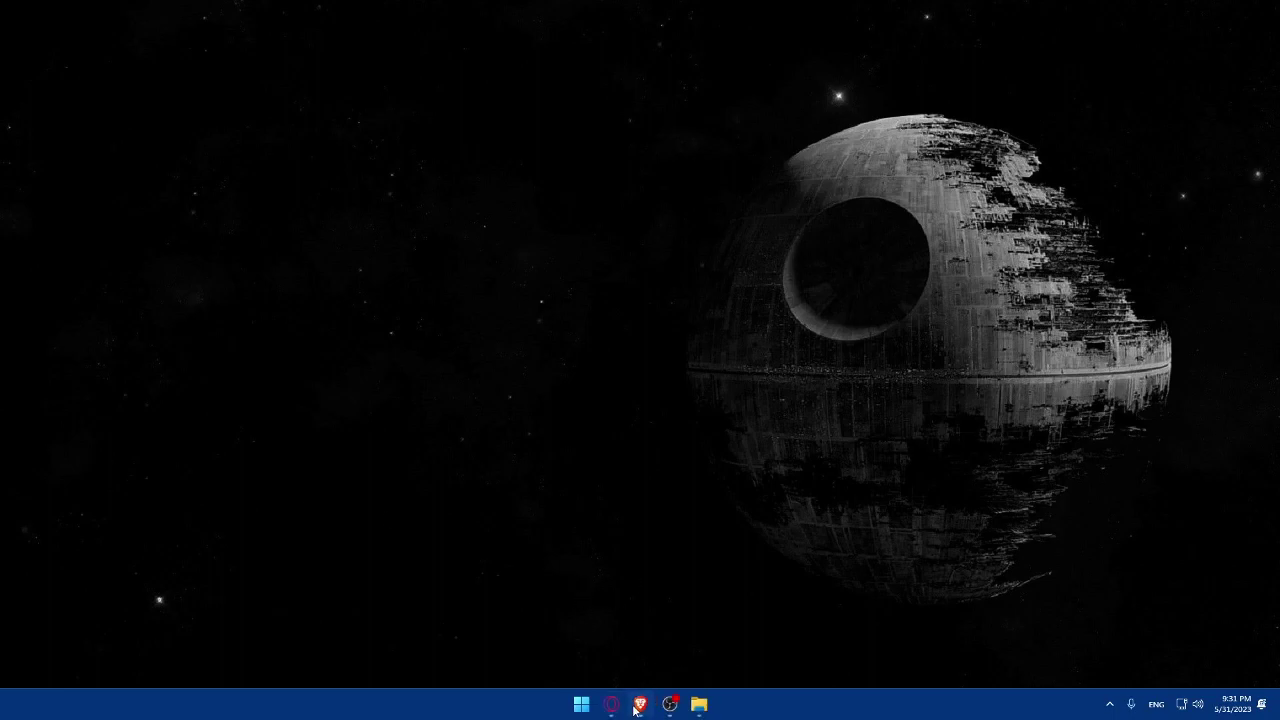
Move the Brave taskbar icon one place right, after the clock-style app.
mouse_move(634, 708)
mouse_down()
mouse_move(726, 696)
mouse_move(645, 705)
mouse_up()
Launch Brave and go to expensify.com.
click(643, 705)
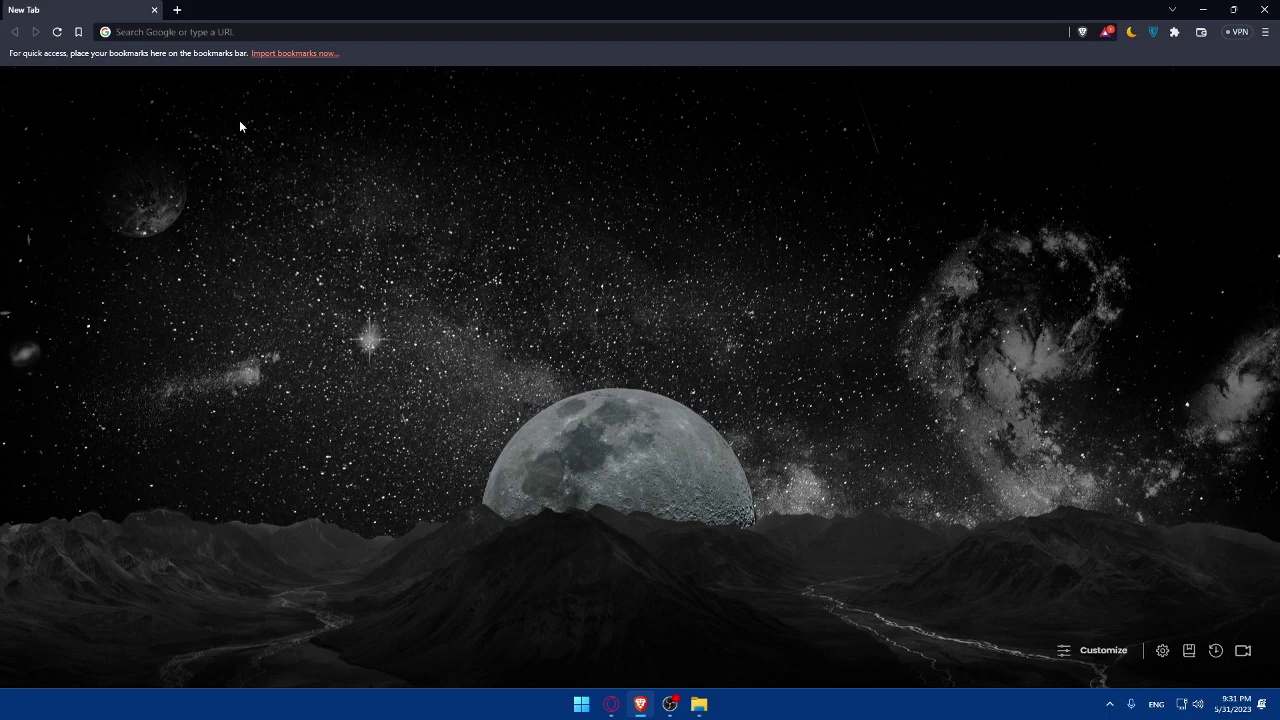
click(197, 34)
text(e)
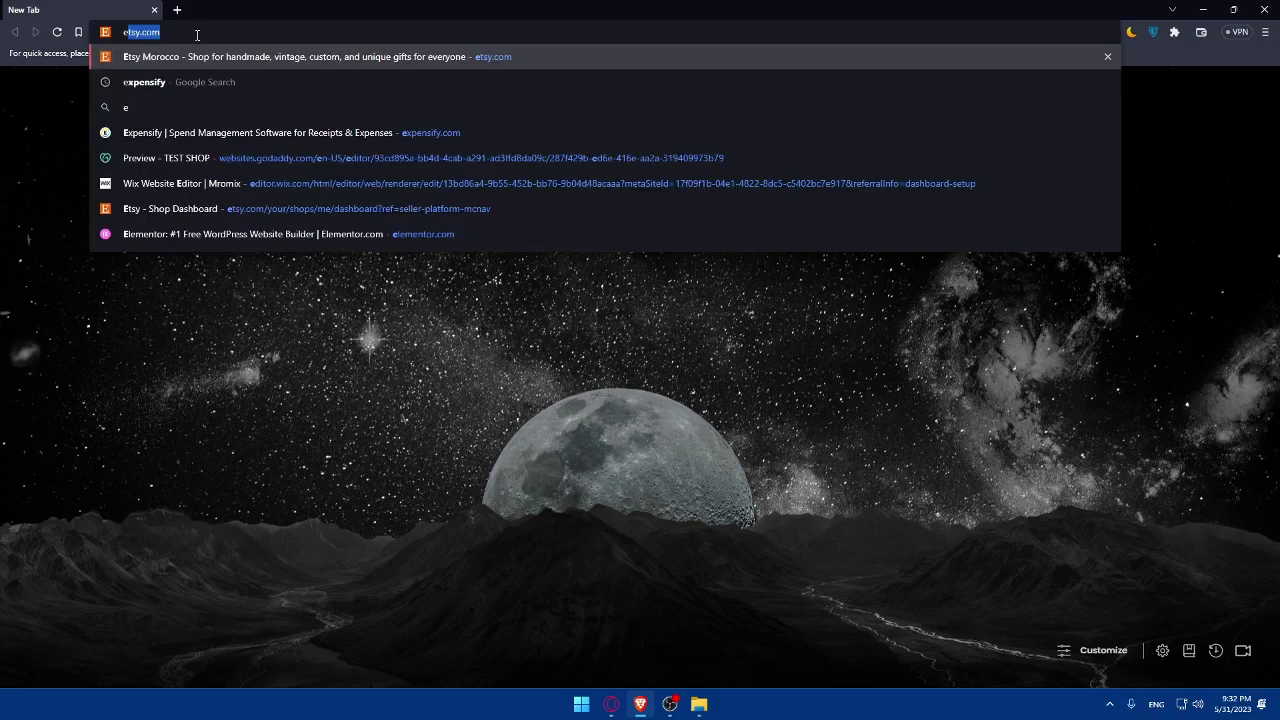
text(xpe)
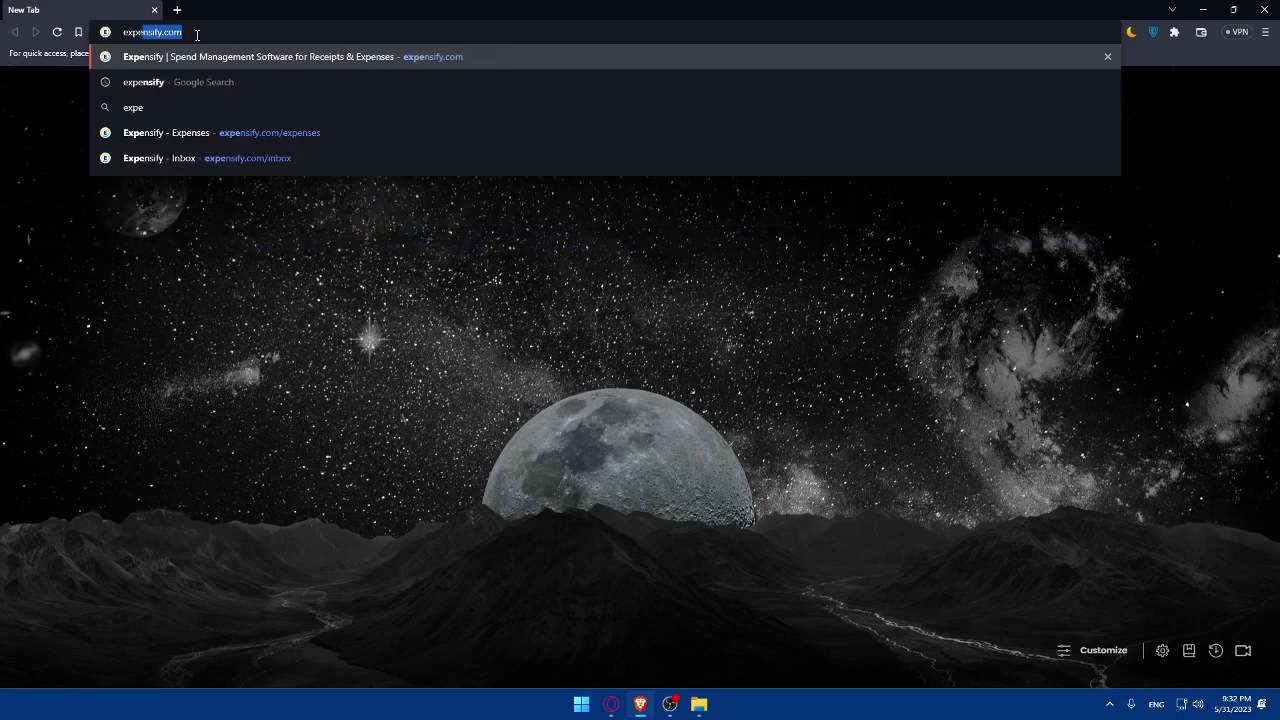
text(nsify)
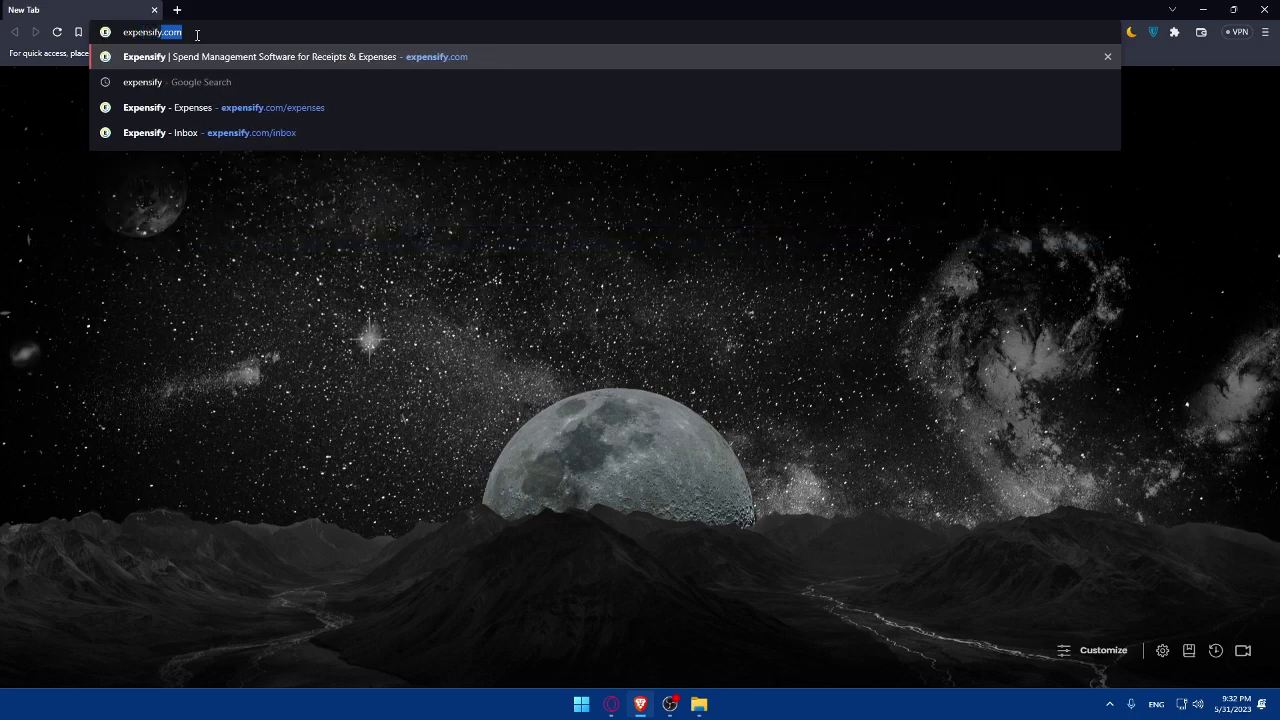
text(.com)
key(Return)
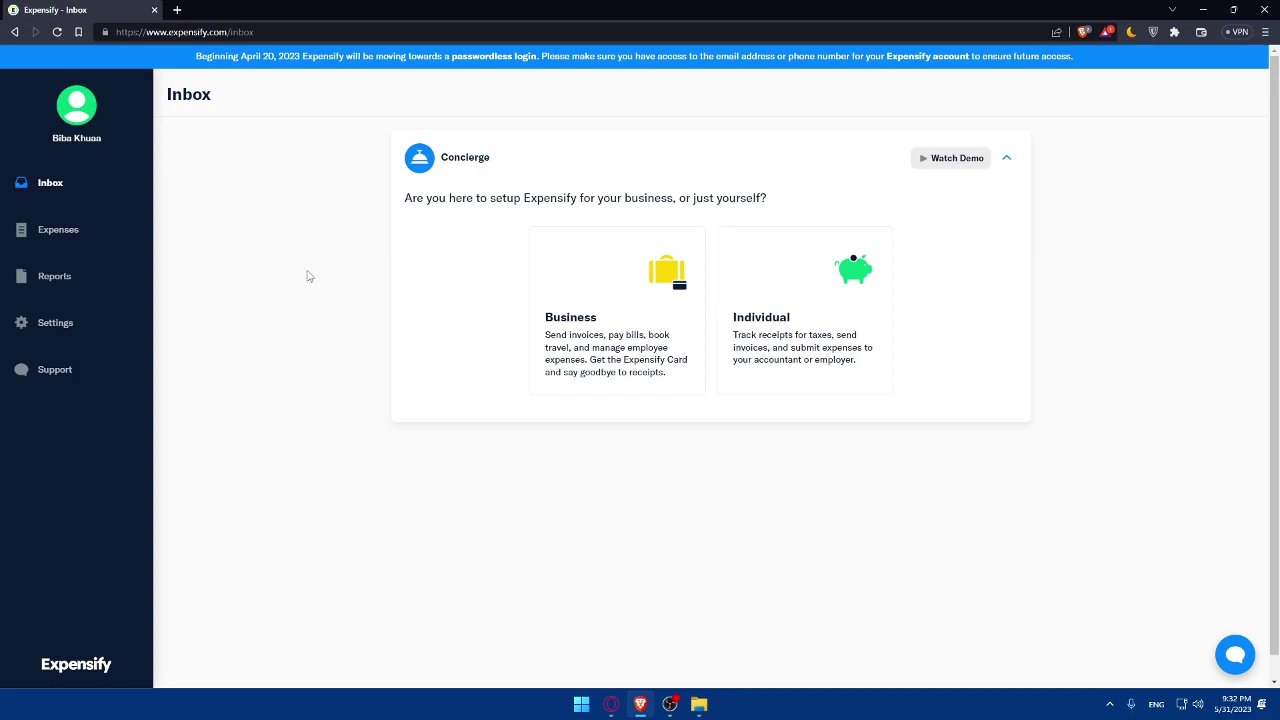
Scroll the Inbox to show Concierge's Business-or-Individual setup card.
scroll(640, 420, down, 1)
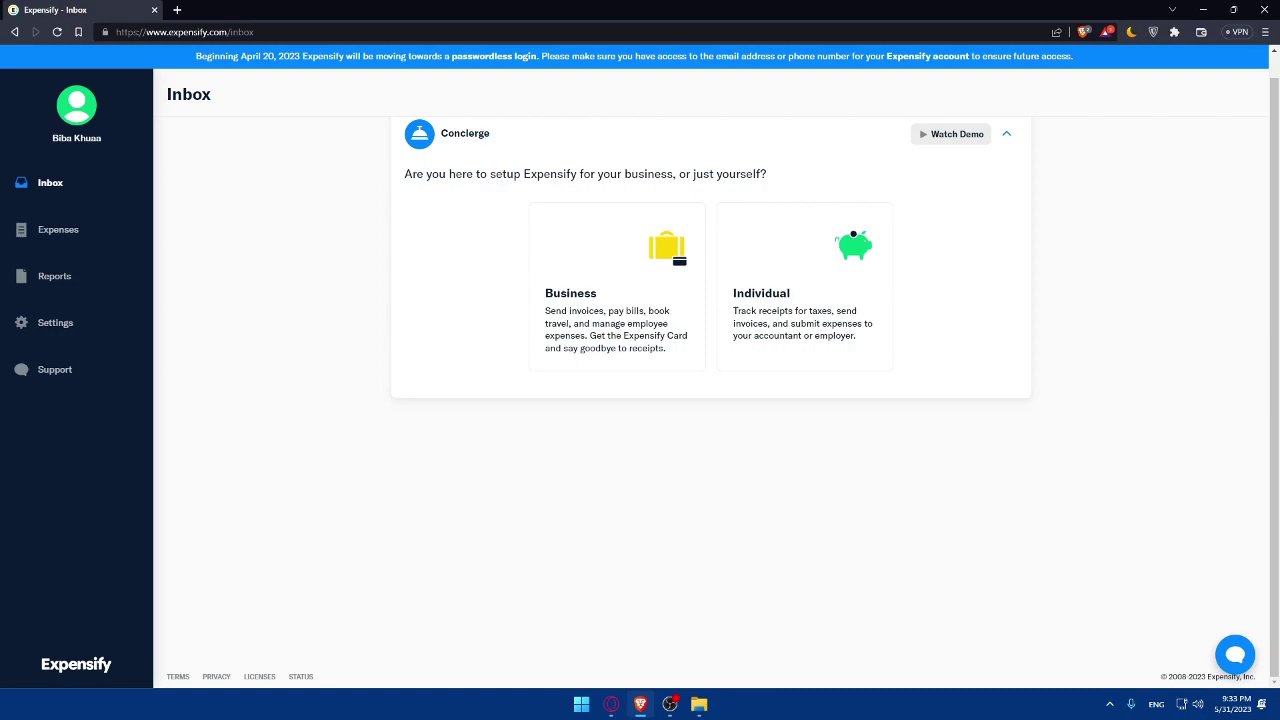
Open Reports and look over the new-report options without creating one.
click(67, 283)
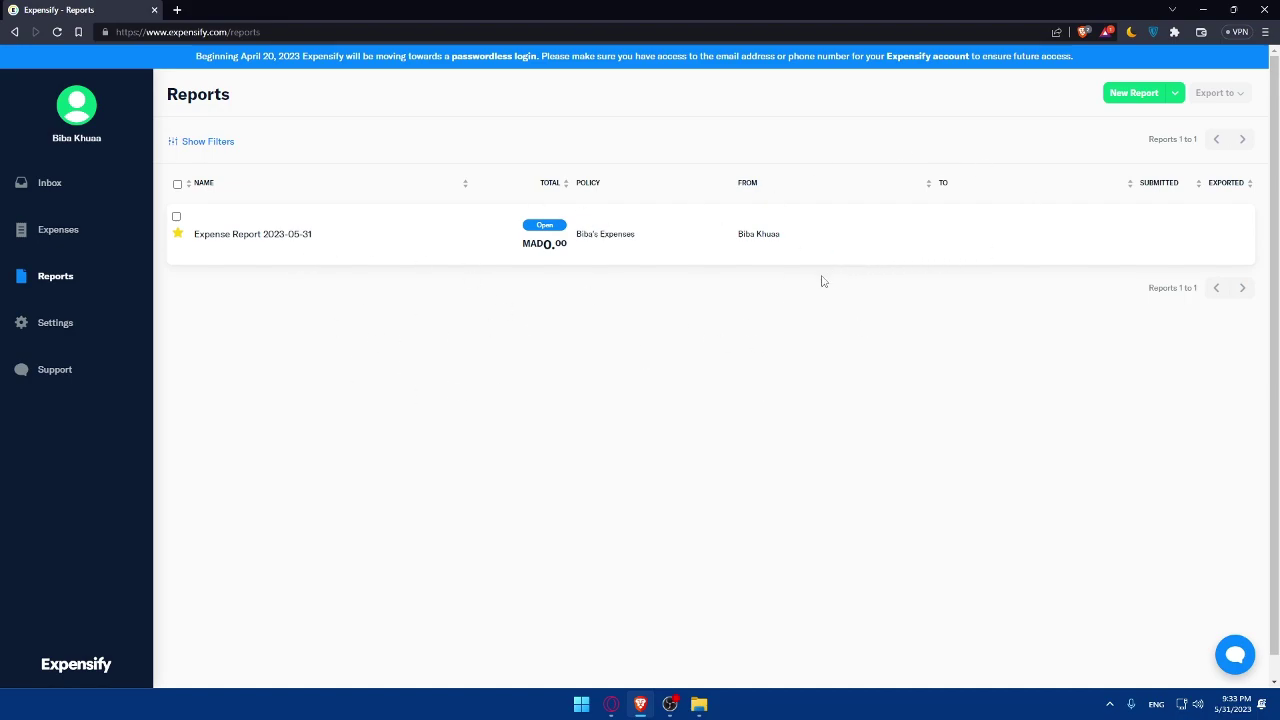
click(1178, 96)
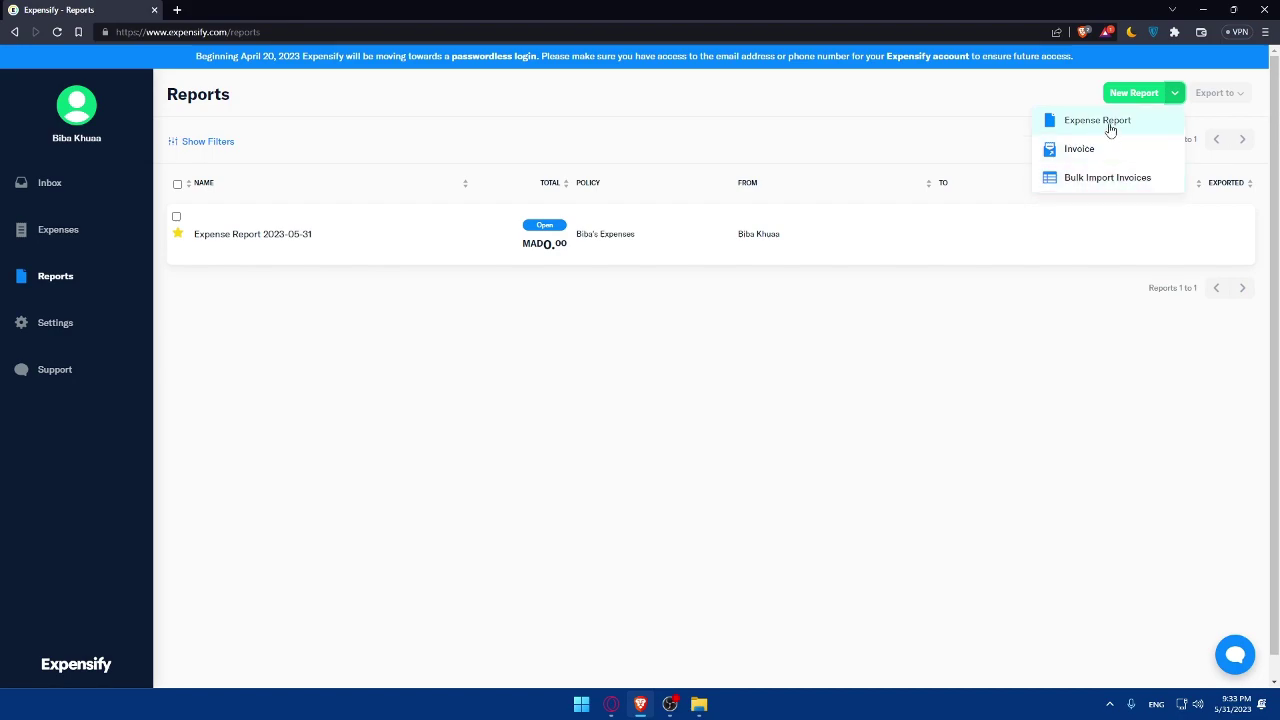
click(997, 334)
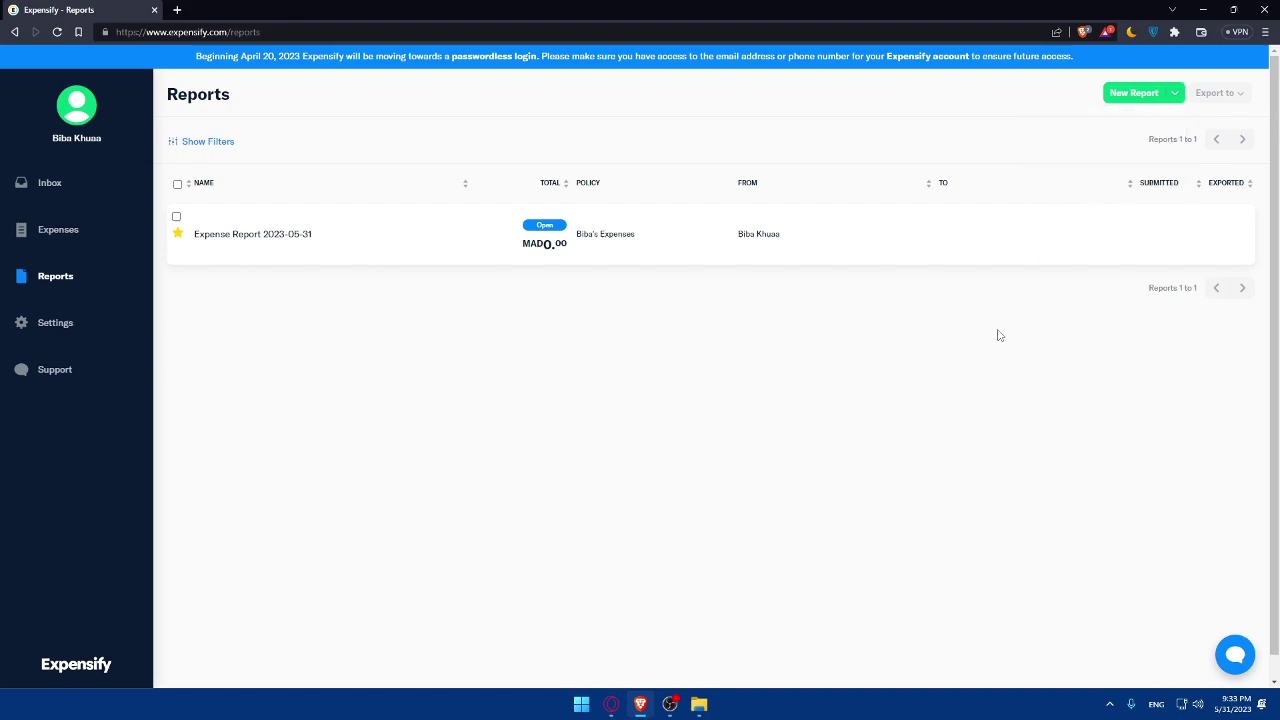
click(1184, 97)
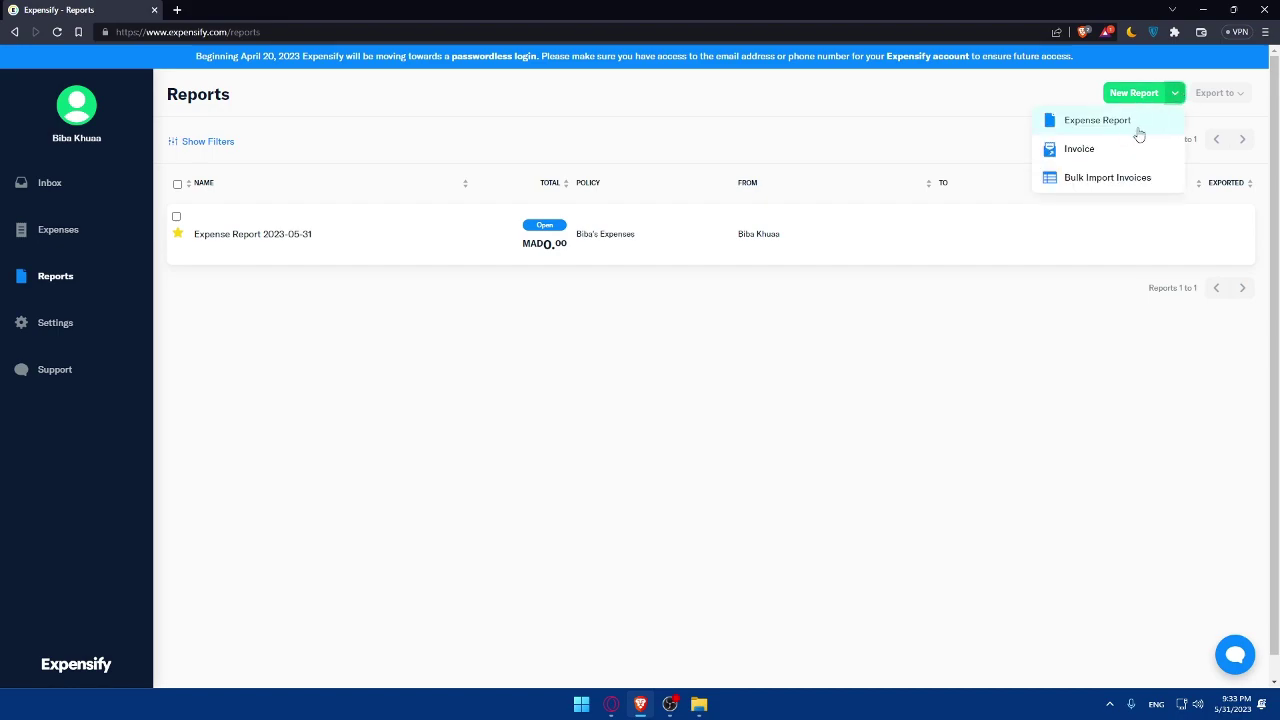
click(690, 380)
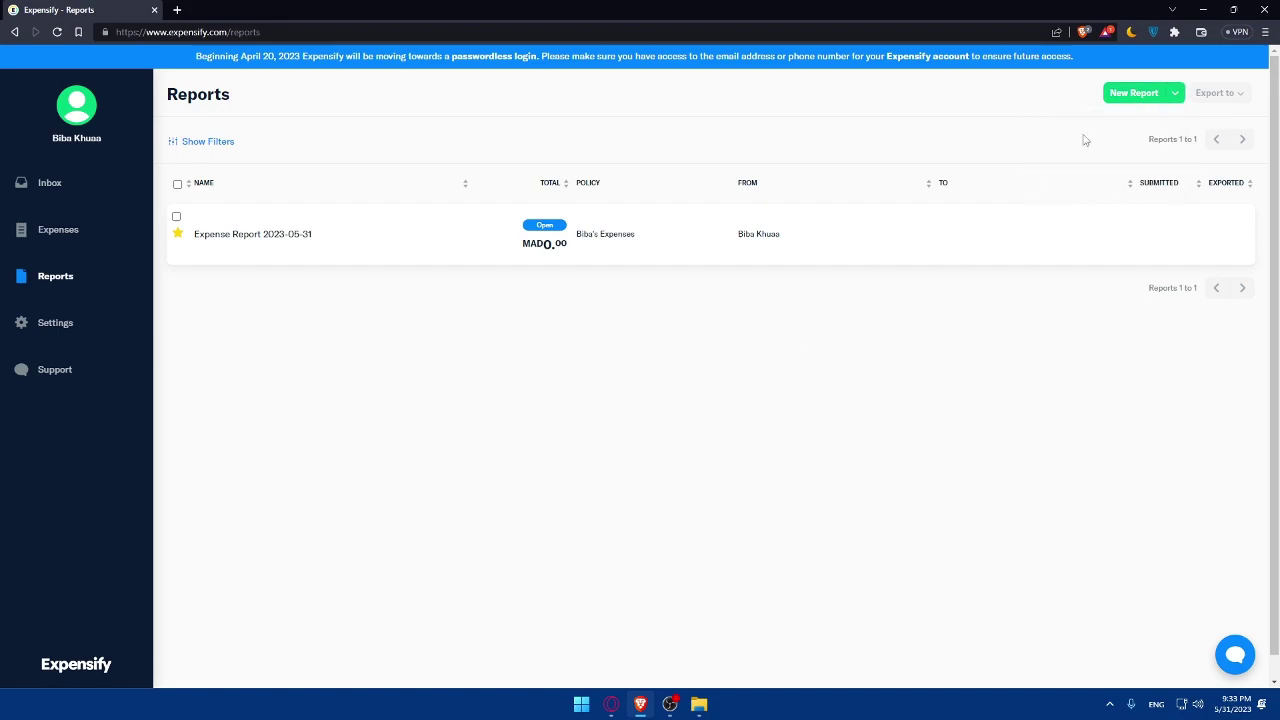
Delete Expense Report 2023-05-31 and create a fresh expense report.
click(176, 216)
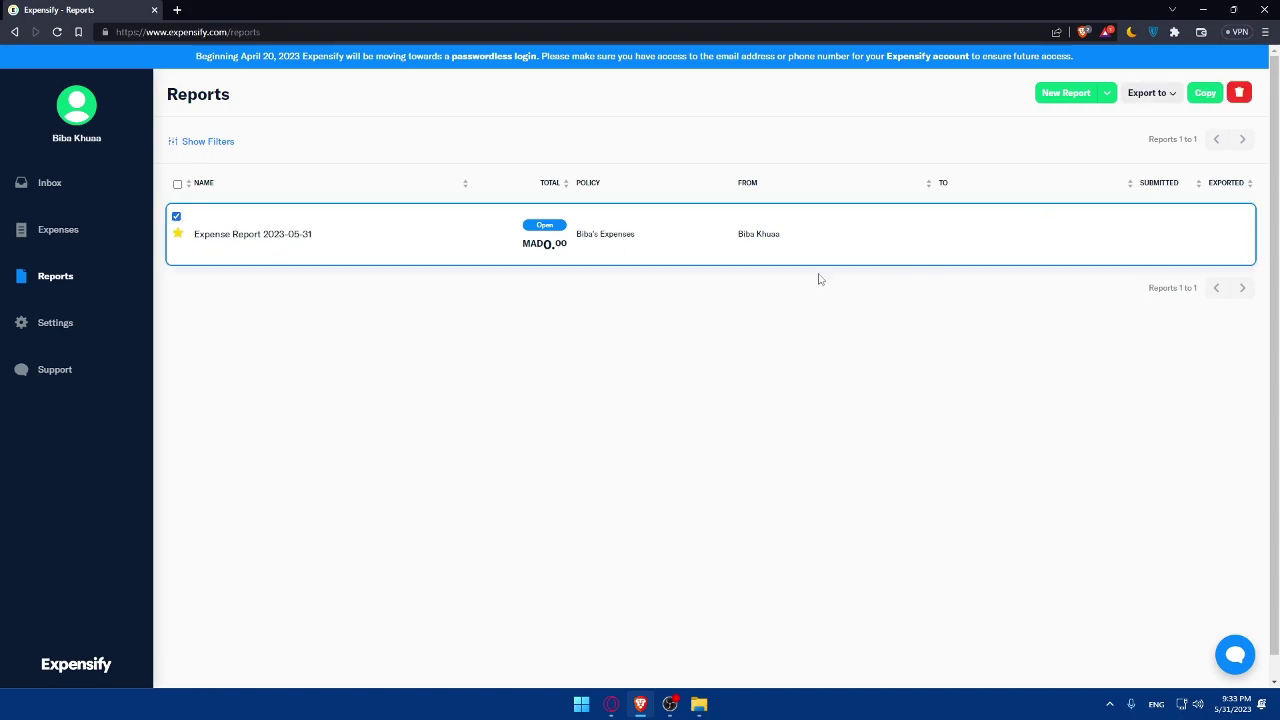
click(1237, 93)
click(657, 423)
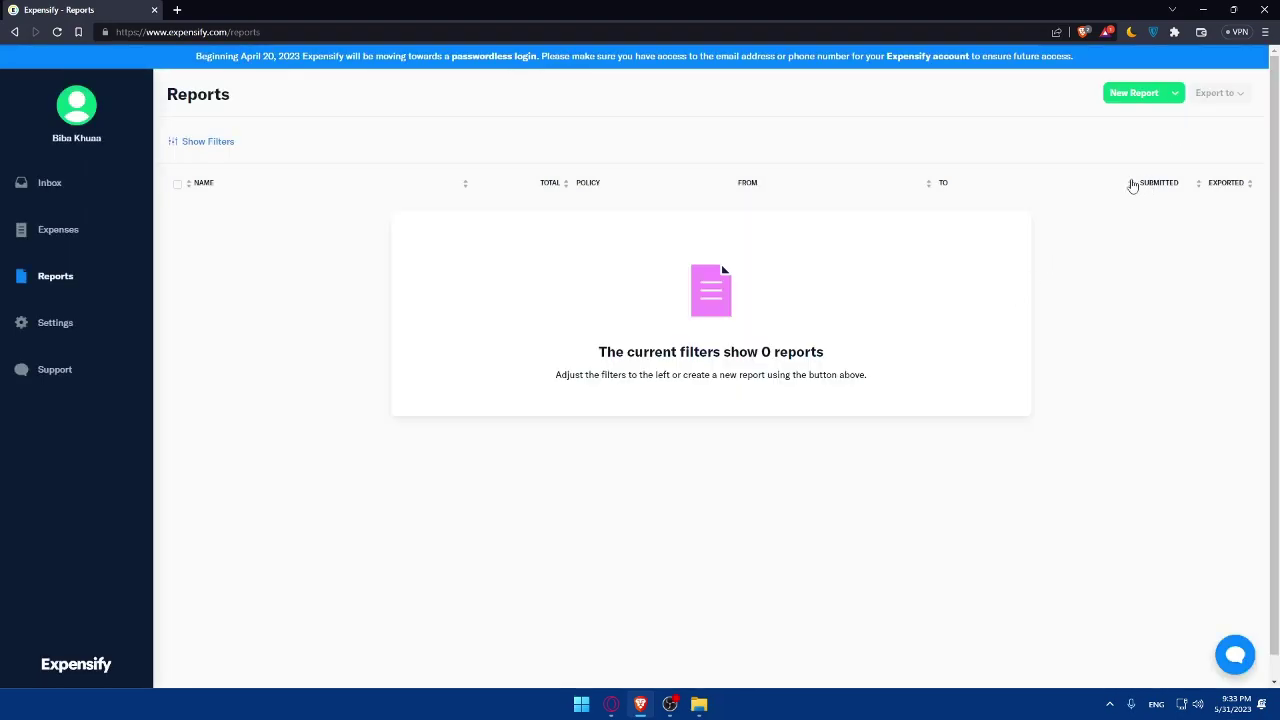
click(1134, 93)
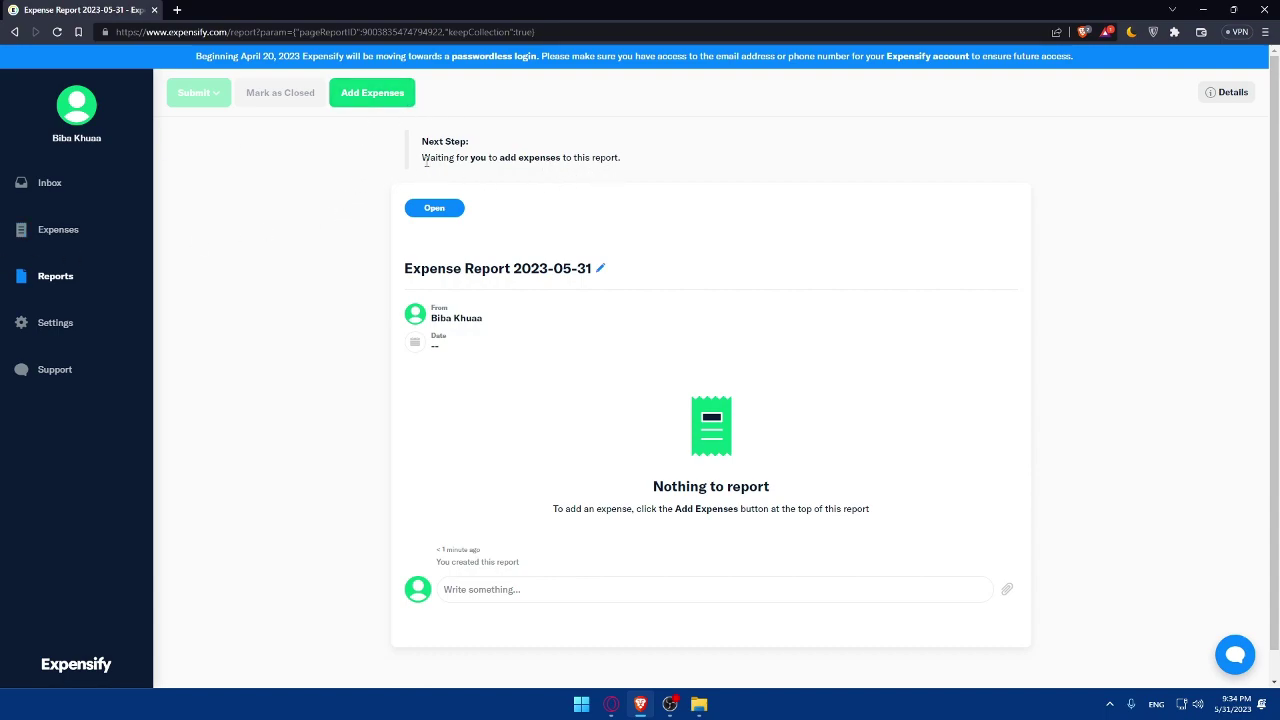
Preview the Add Expenses picker twice, leaving Expense Report 2023-05-31 empty.
click(372, 92)
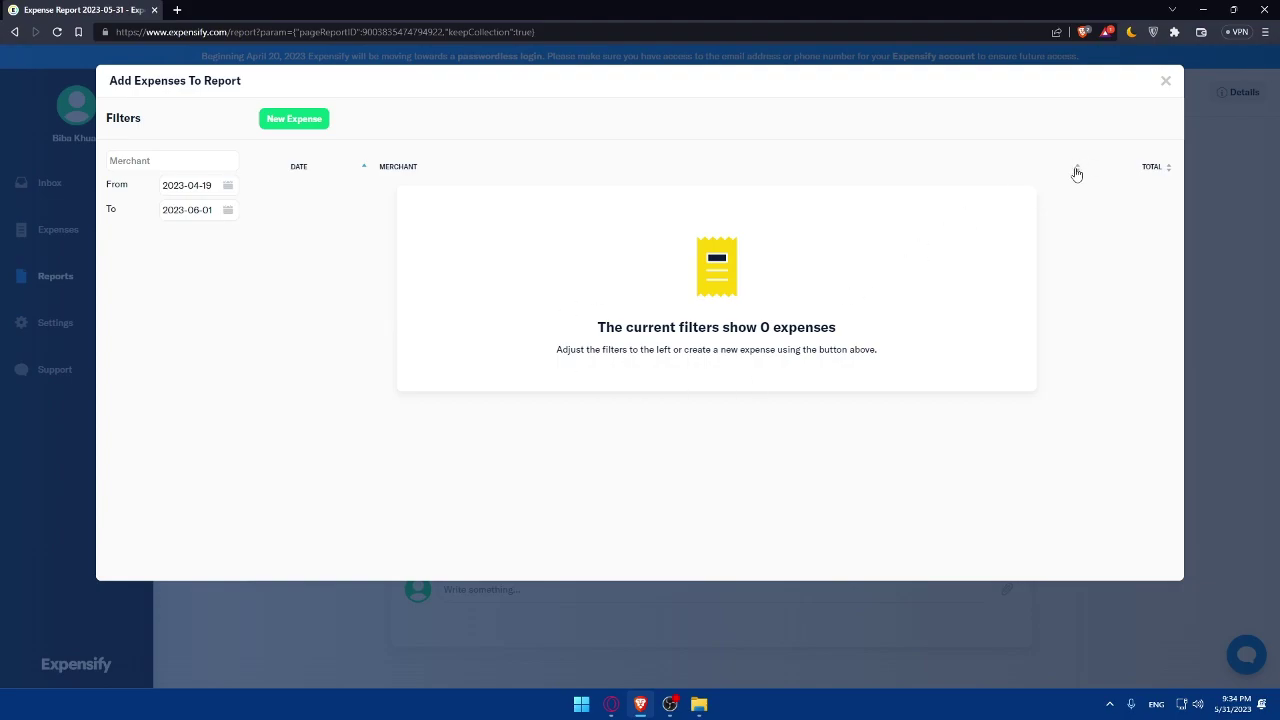
click(1165, 81)
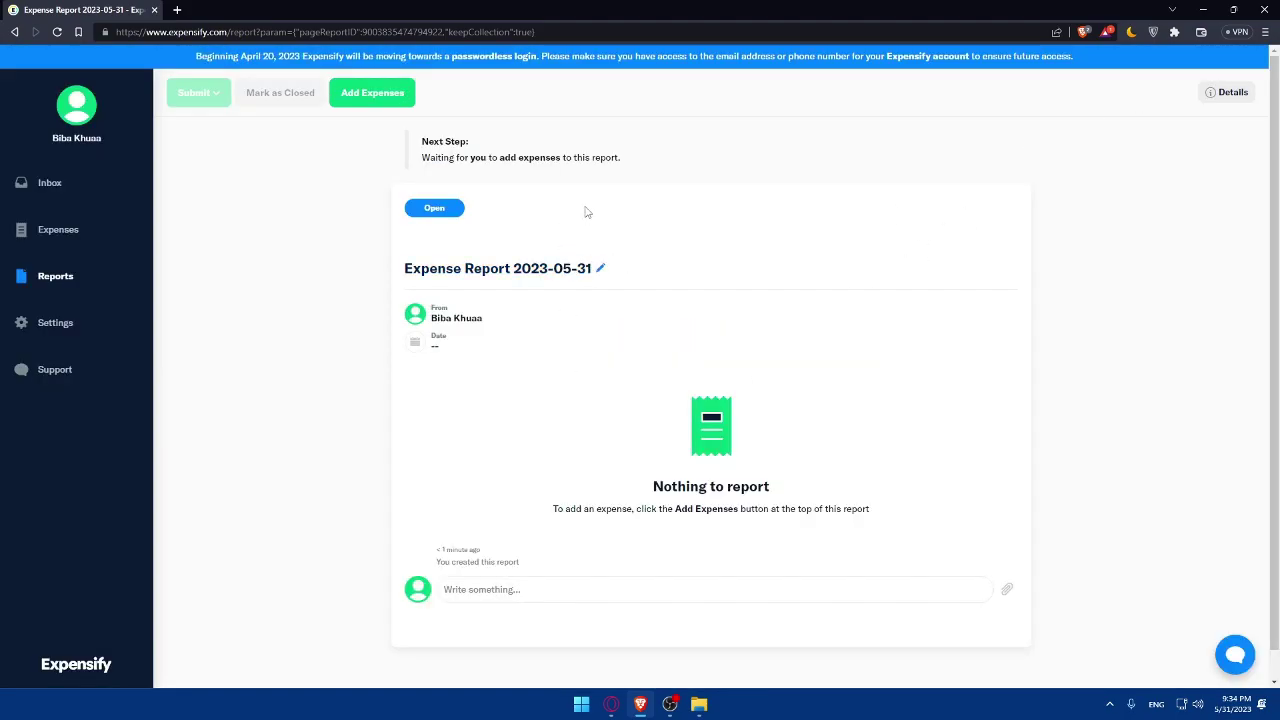
click(366, 100)
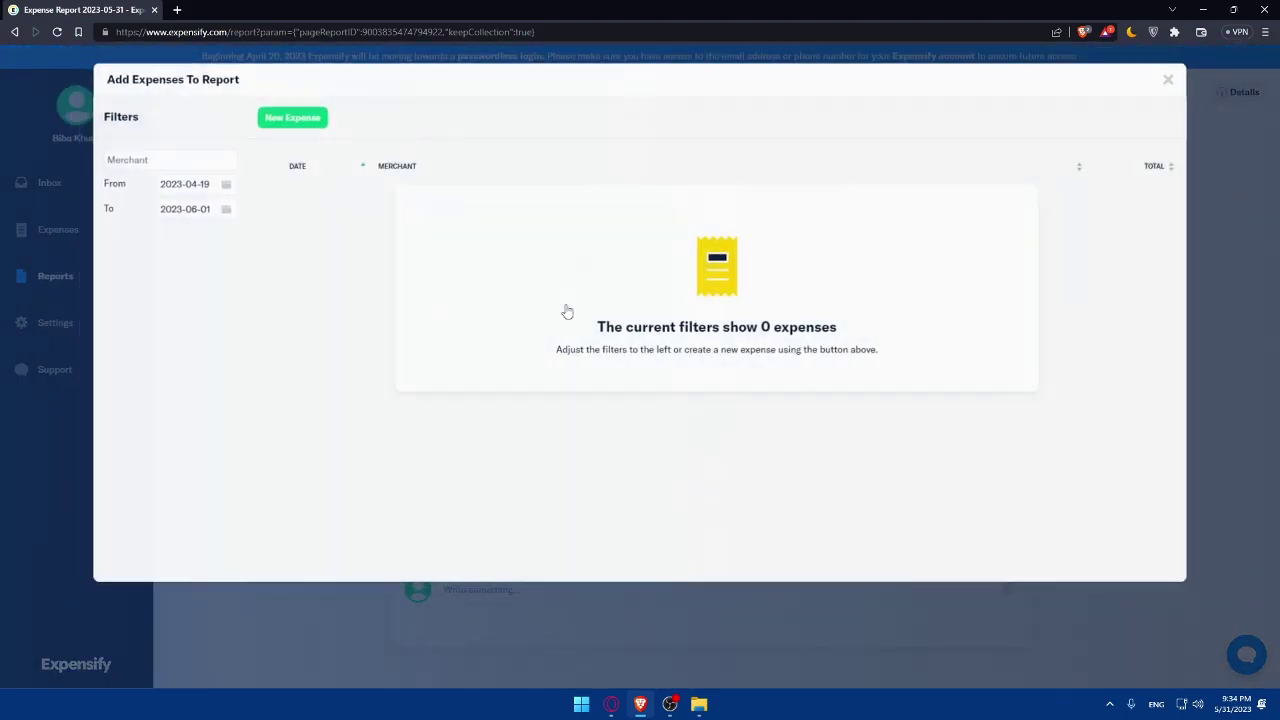
click(1165, 81)
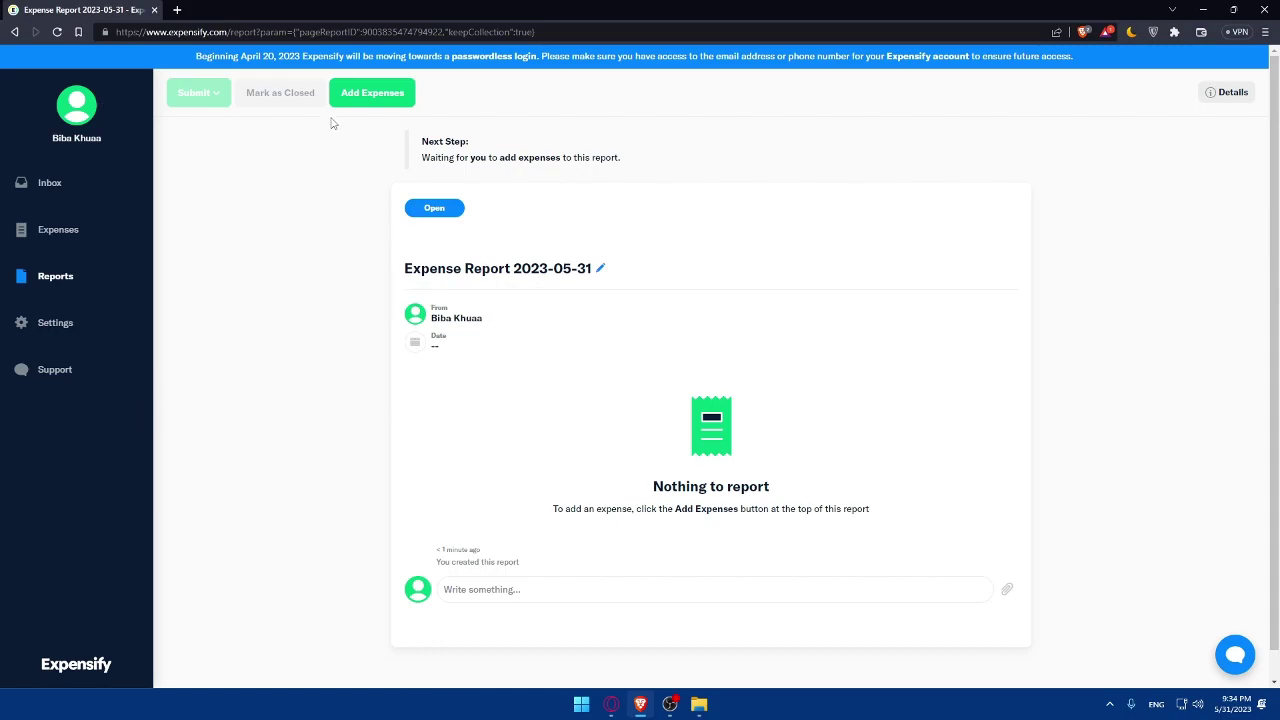
Check the Add Expenses list again, then type '--' into the report's comment box.
click(383, 97)
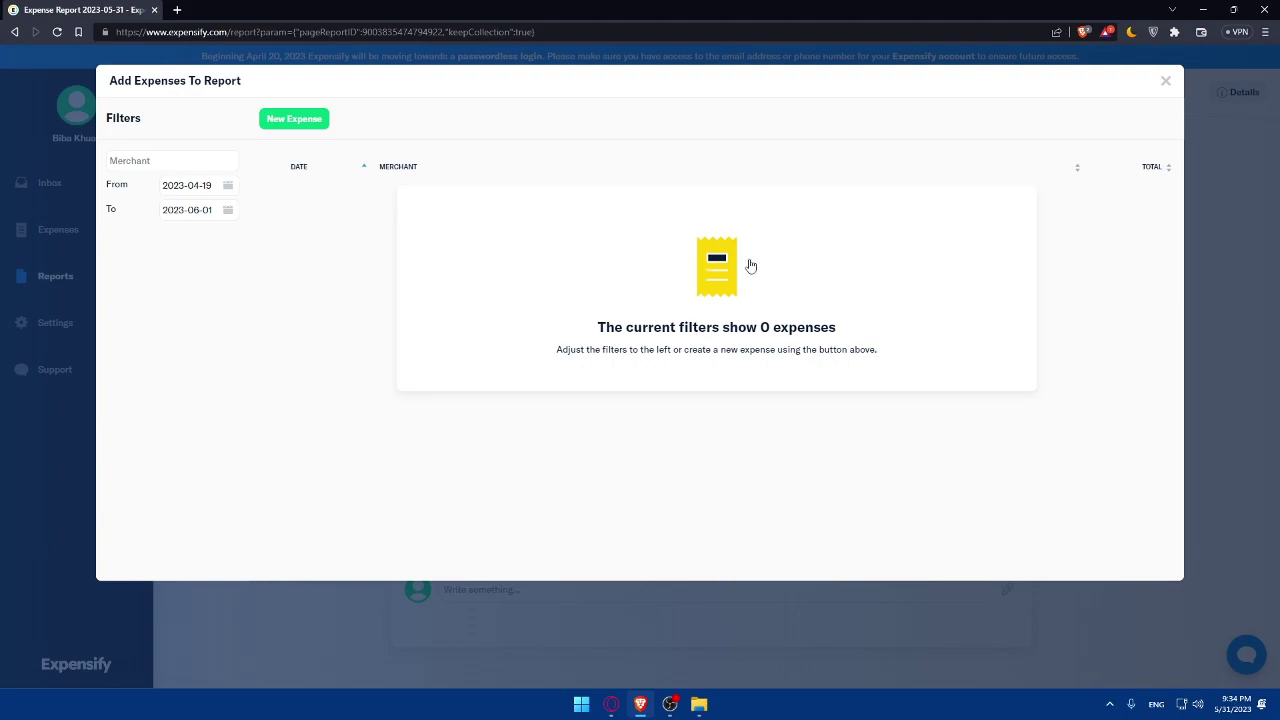
click(1165, 81)
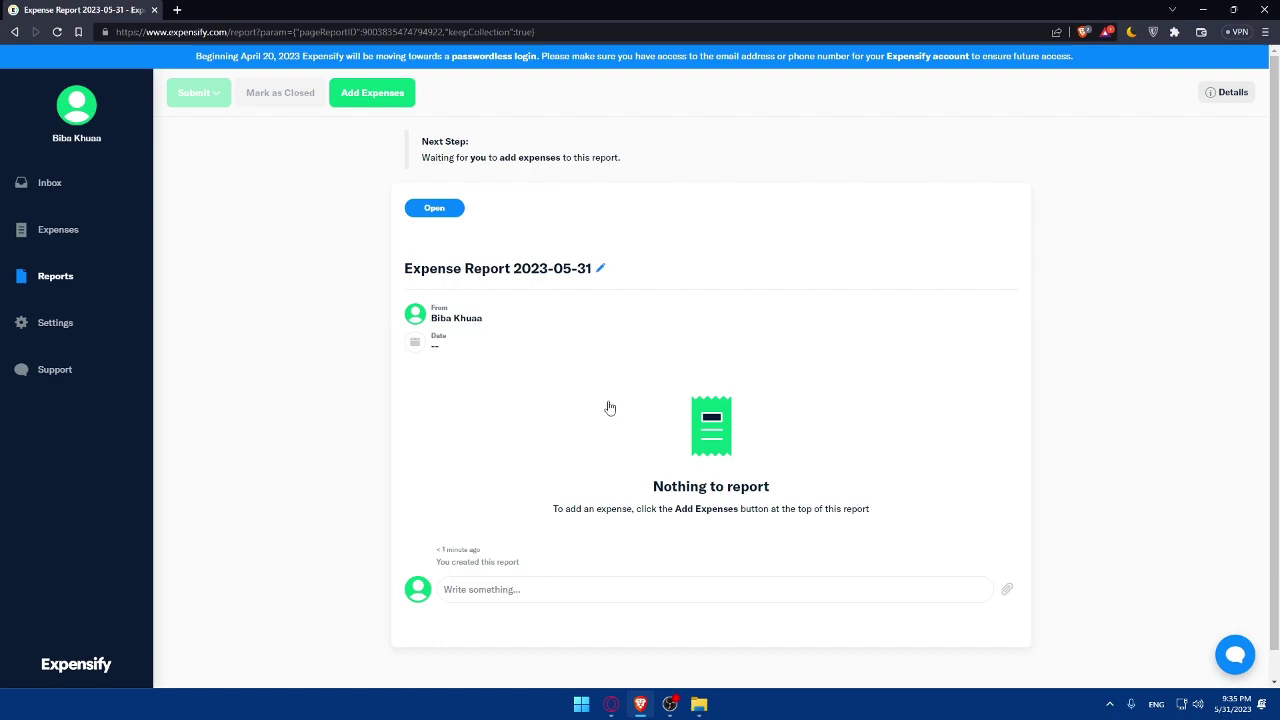
scroll(609, 406, down, 1)
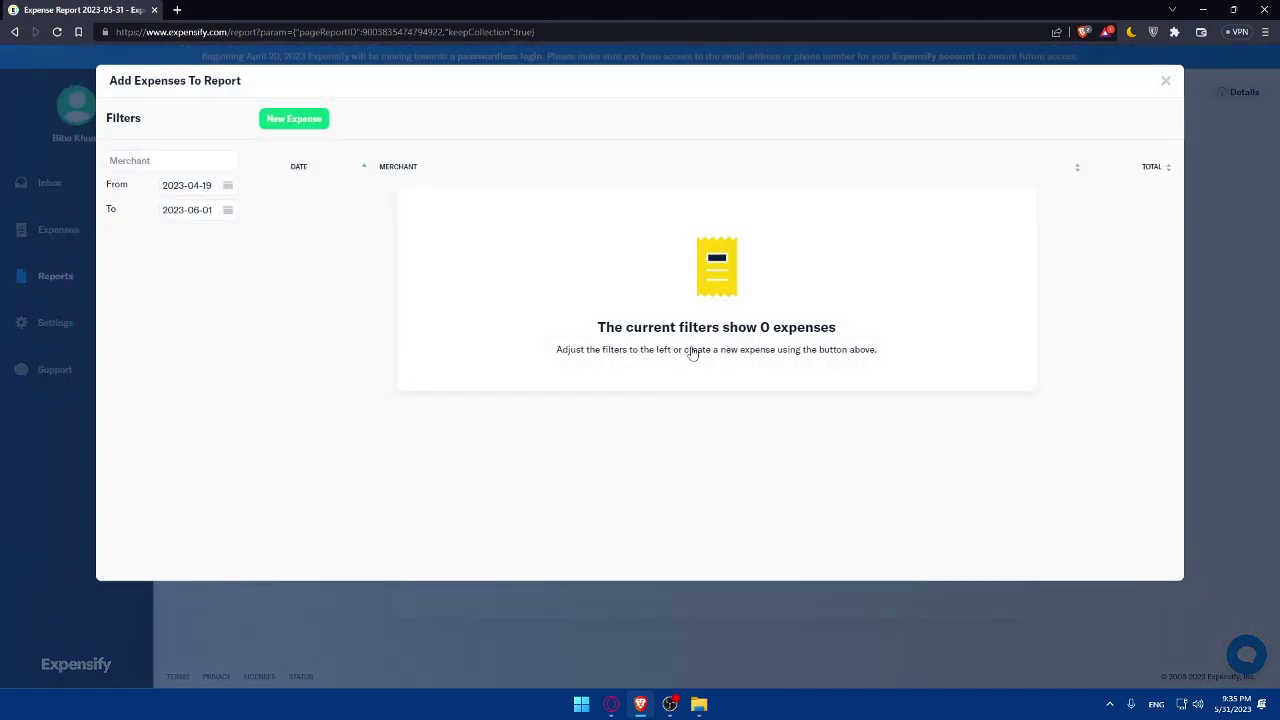
click(1165, 80)
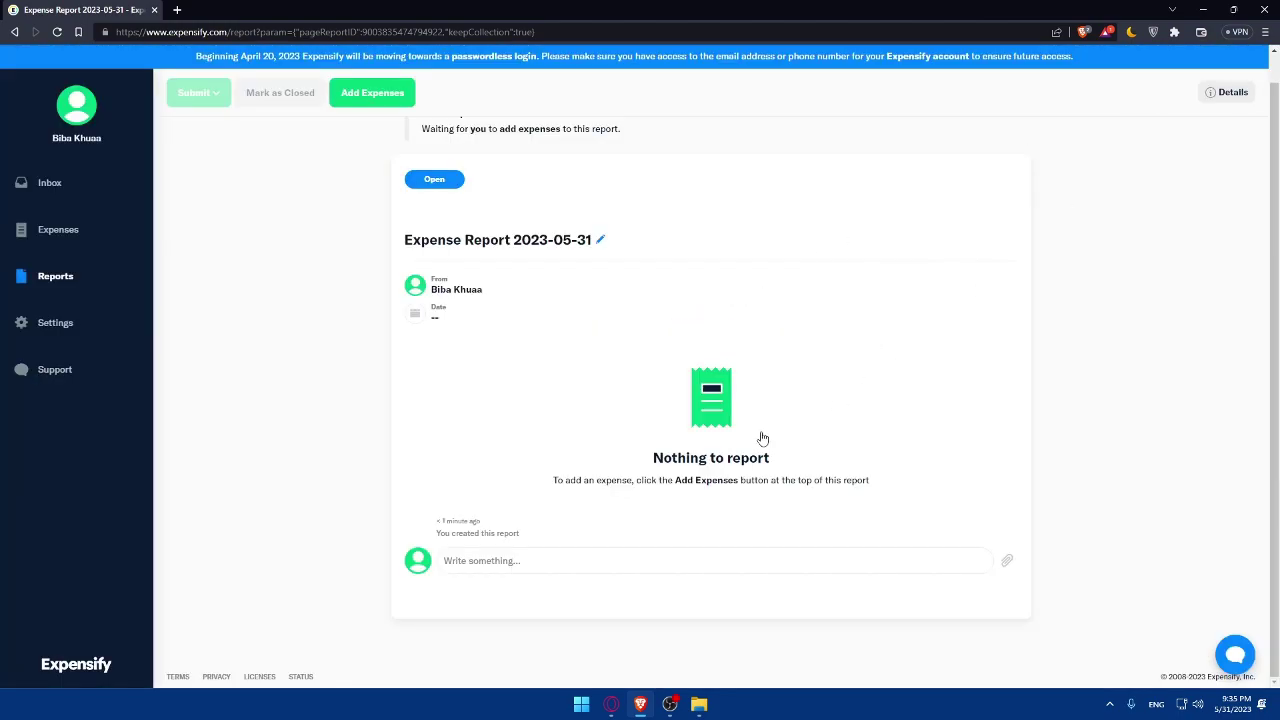
click(599, 556)
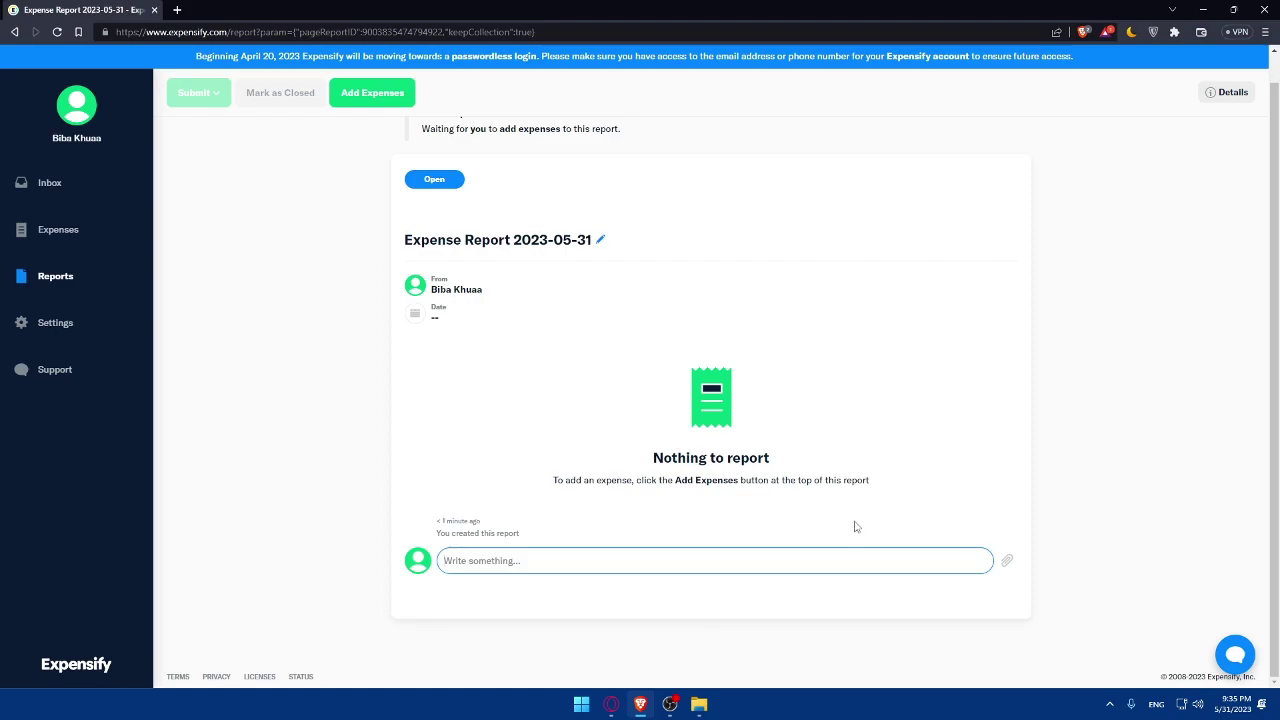
text(--)
Erase the dashes from the comment box and go to the Inbox.
key(ctrl+a)
key(BackSpace)
click(327, 435)
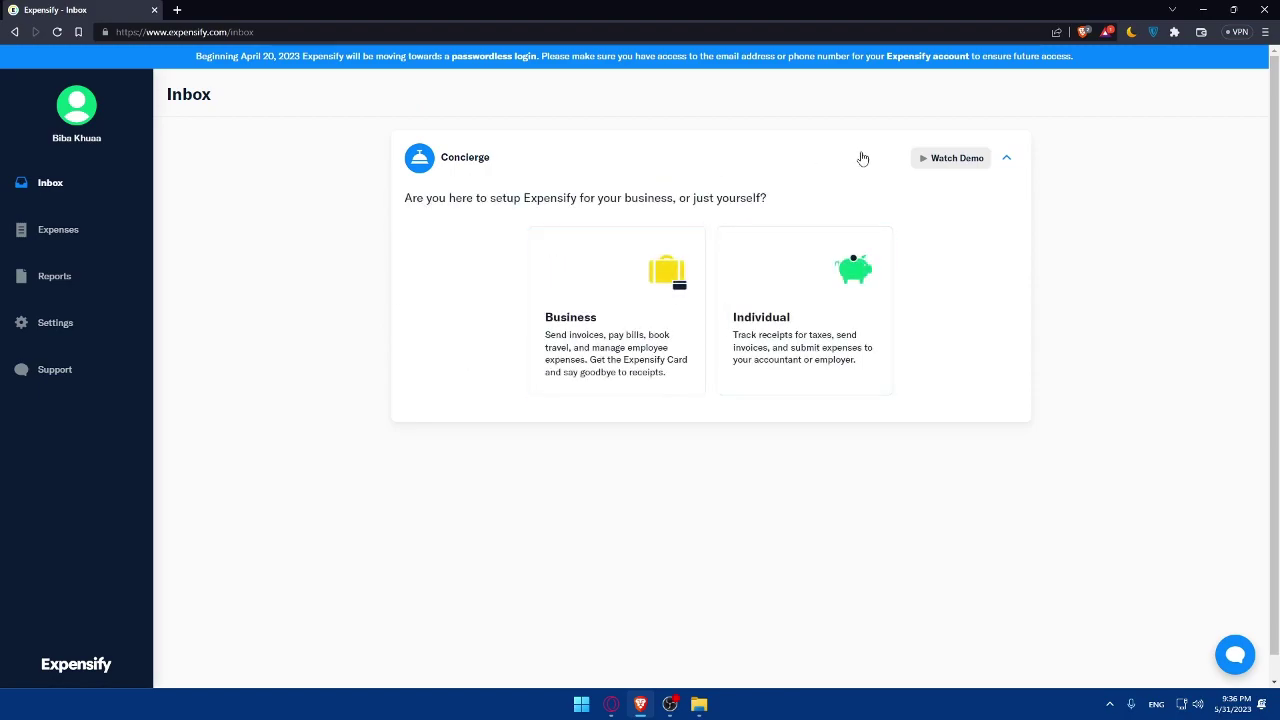
Play the Expensify intro demo video, then close it.
click(944, 162)
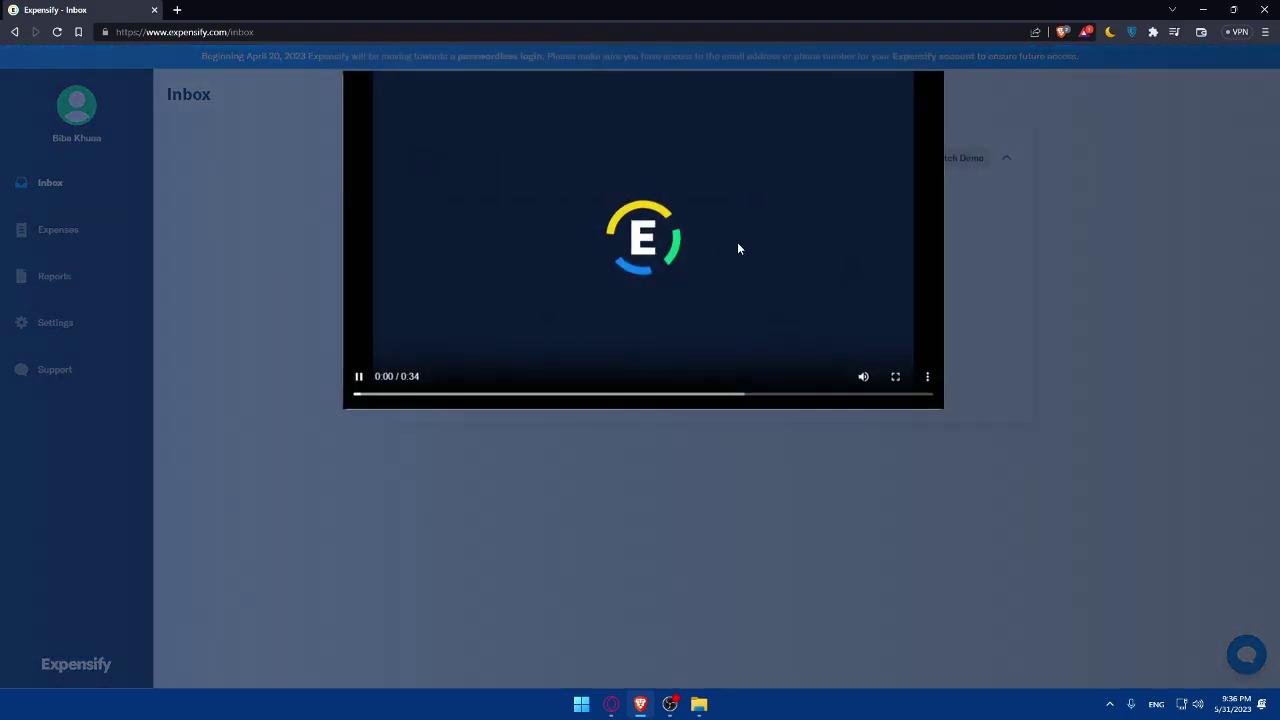
click(1040, 280)
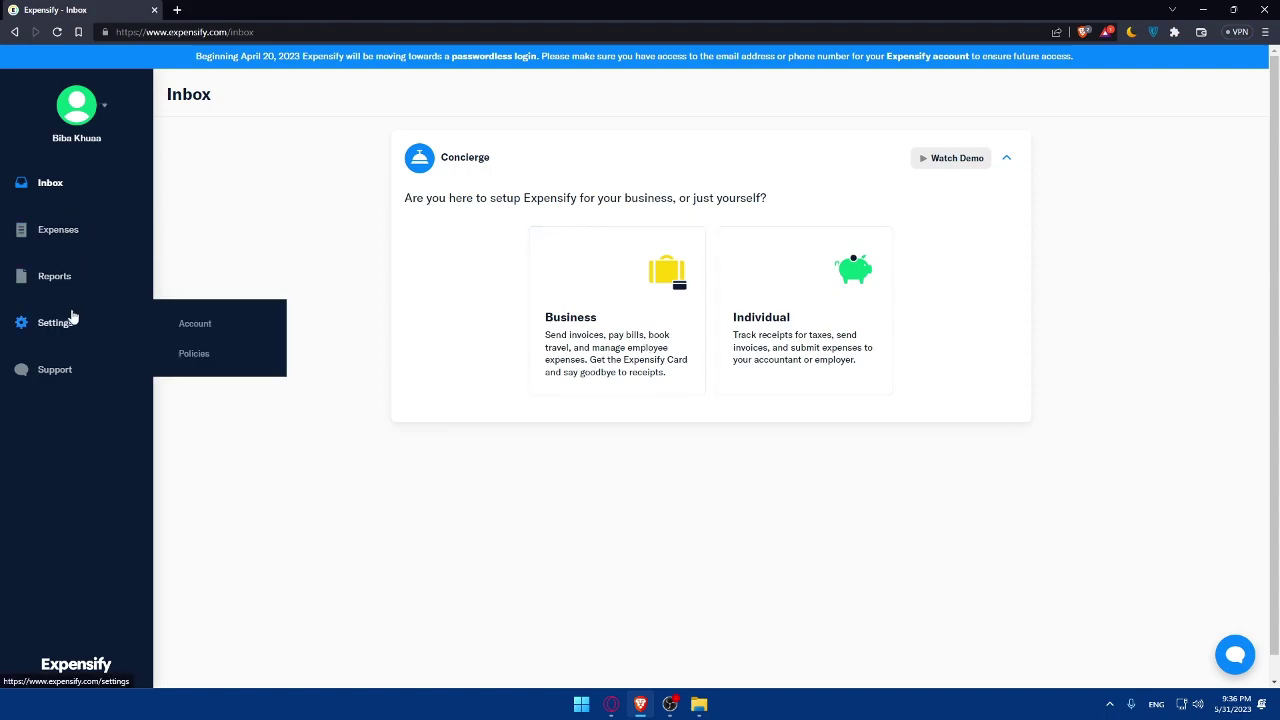
mouse_move(135, 349)
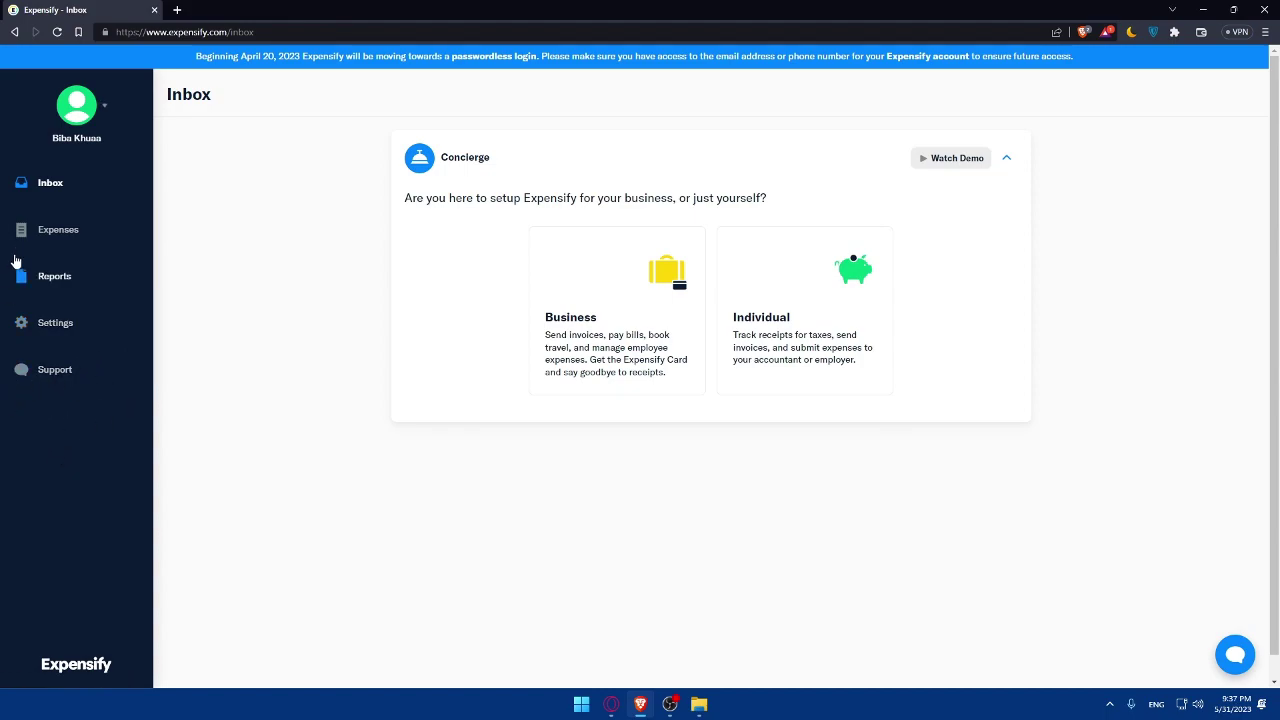
View the New Expense options on Expenses, then open Reports showing the MAD0.00 report.
click(42, 236)
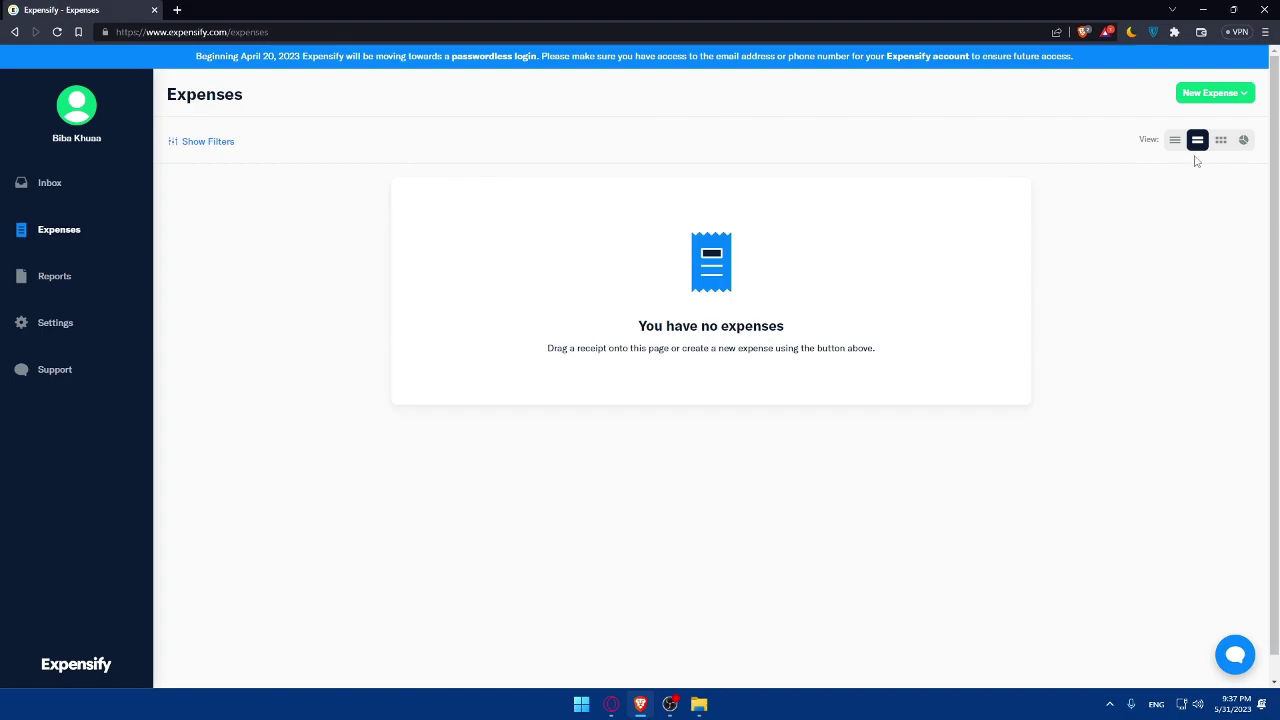
click(1238, 96)
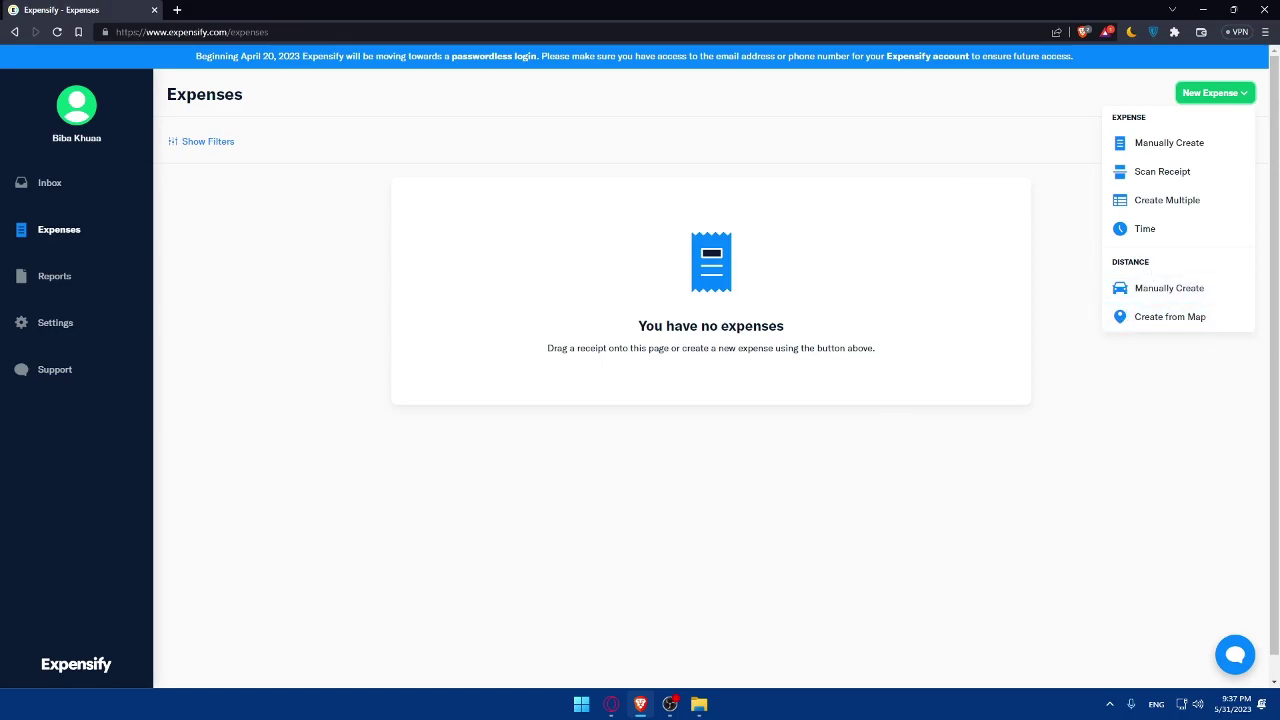
click(46, 277)
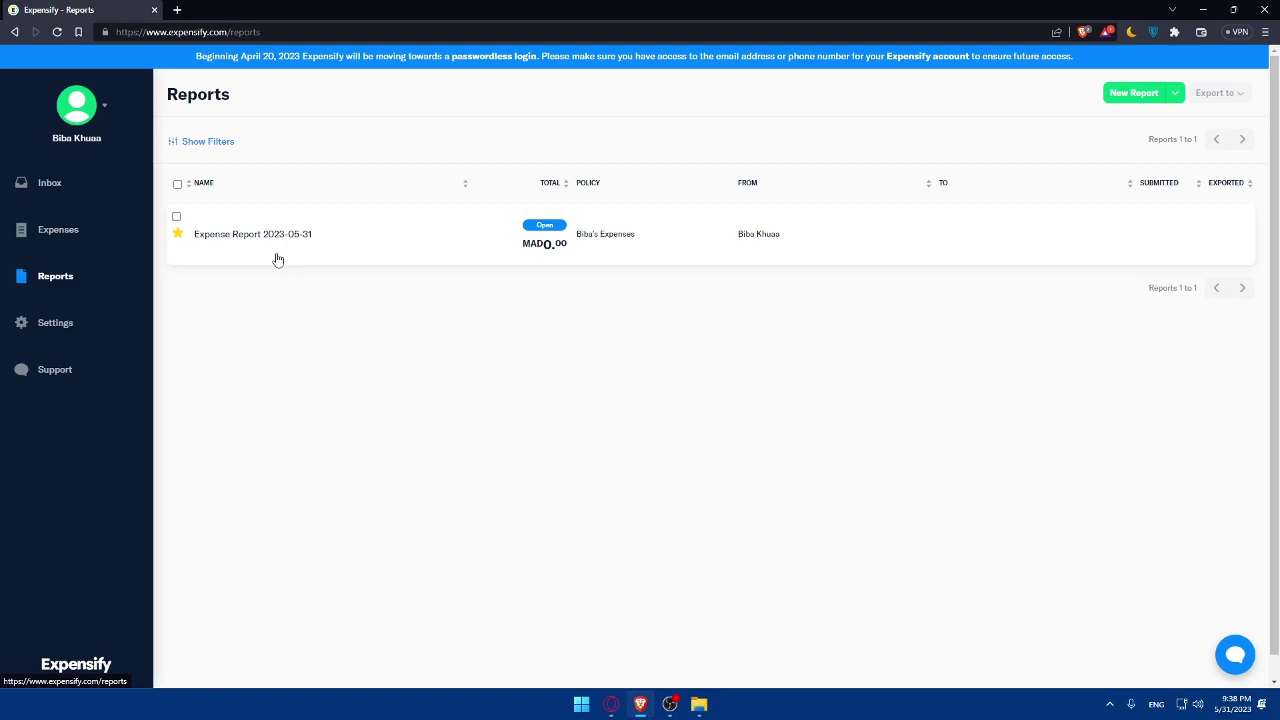
Browse Account Details in Settings, then switch to the Individual Policies page.
click(60, 330)
scroll(545, 292, down, 5)
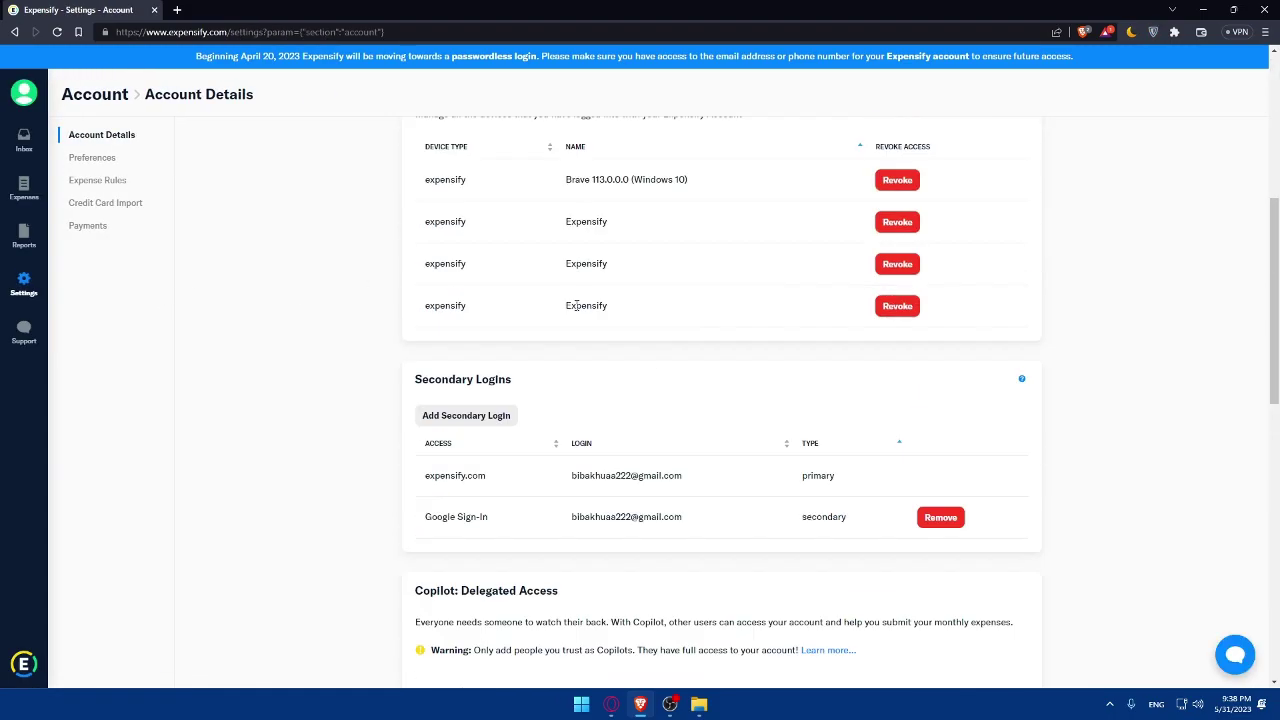
scroll(582, 296, up, 2)
scroll(582, 296, down, 2)
scroll(529, 283, up, 5)
mouse_move(24, 285)
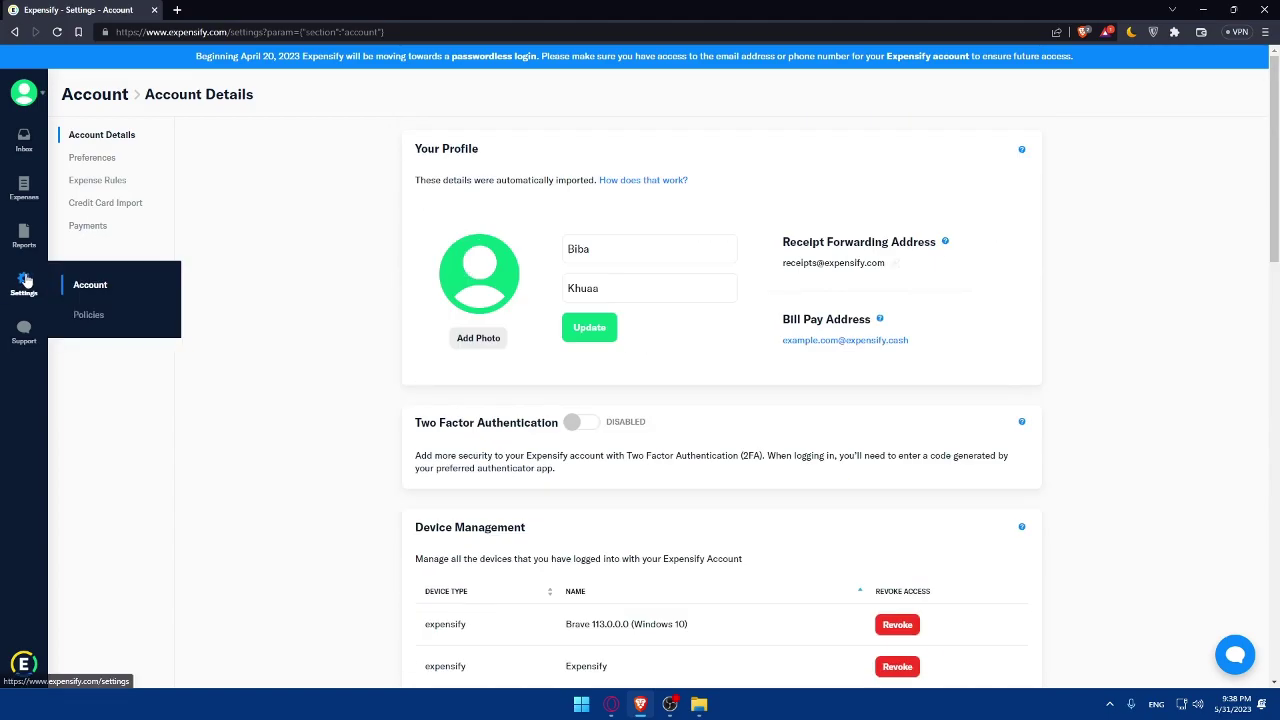
click(88, 316)
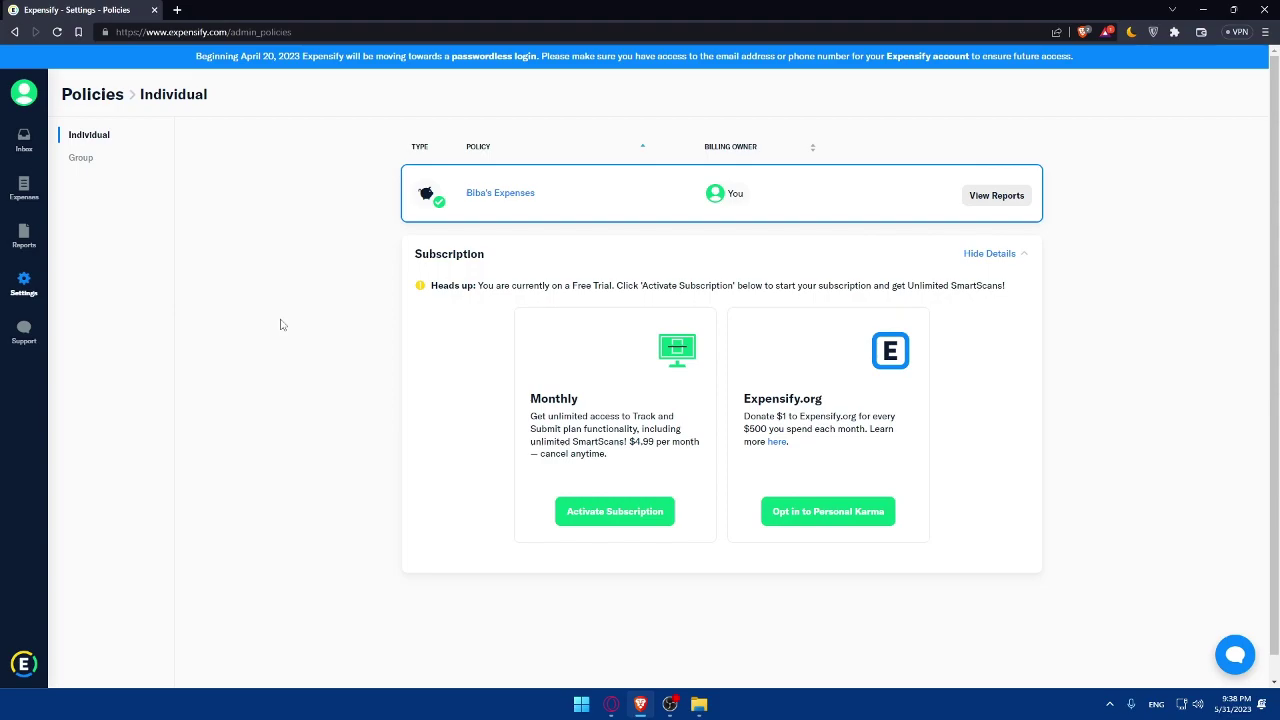
Look at the Group policy plans, then open Support to see Concierge and Help Site.
click(89, 158)
click(25, 334)
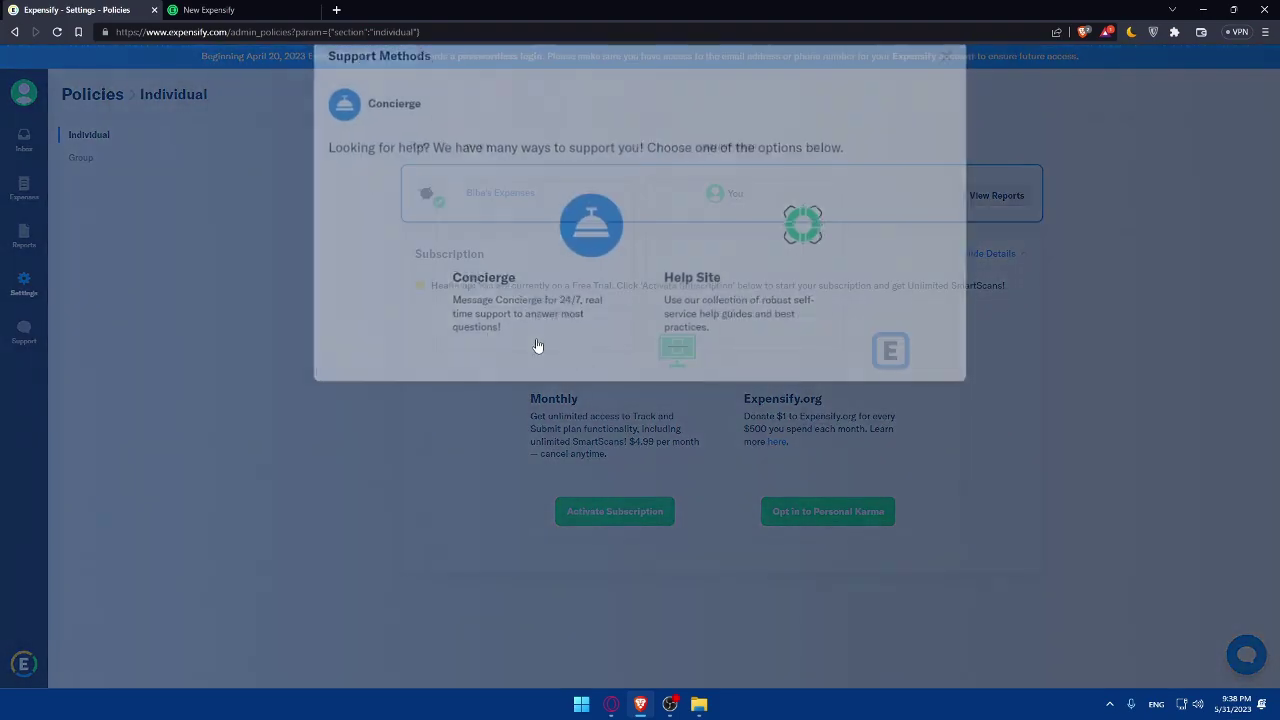
Open the Expensify Help site and flip between it and the Concierge chat.
click(798, 268)
click(400, 10)
click(245, 9)
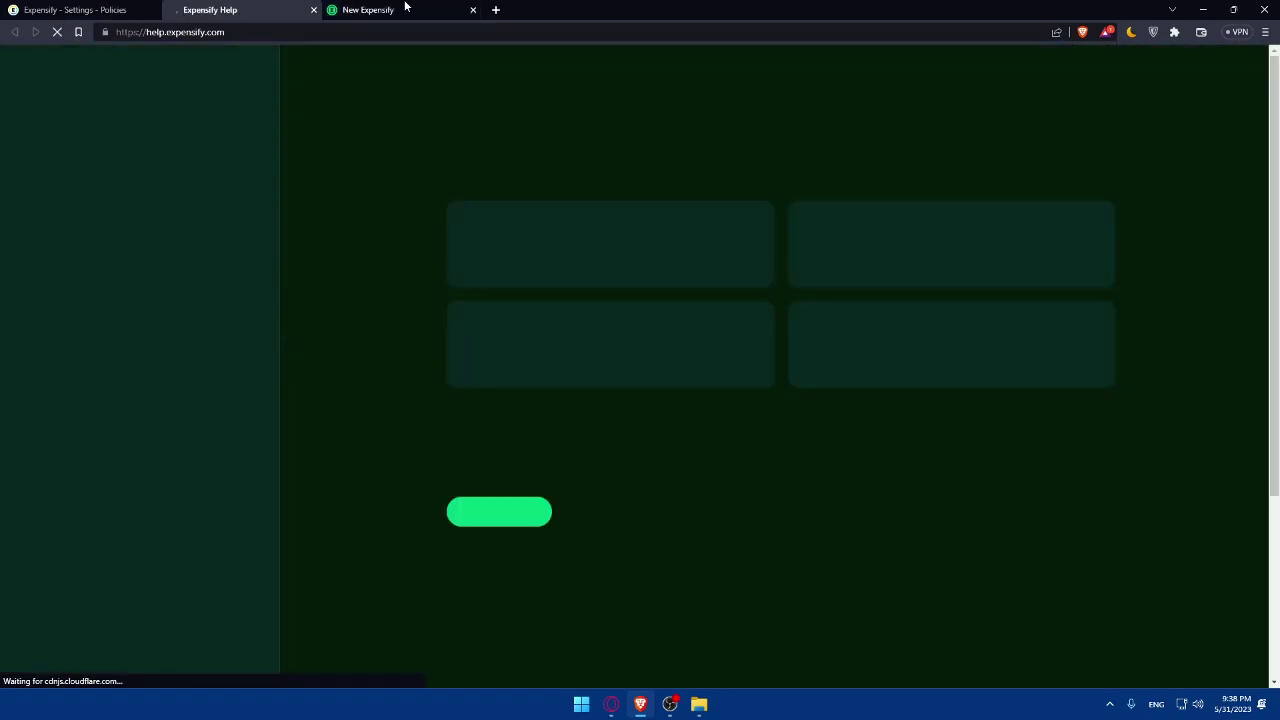
click(340, 9)
click(255, 9)
click(340, 9)
click(266, 8)
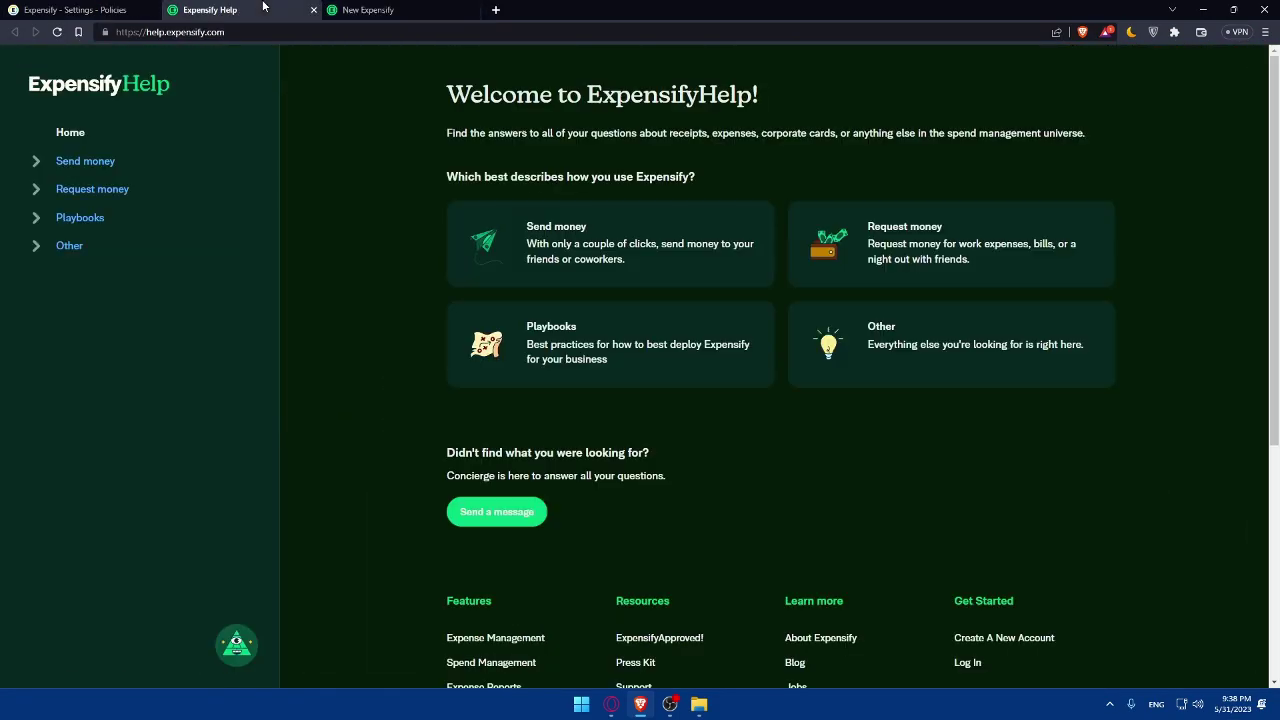
click(340, 9)
Close the Expensify Help and Concierge chat tabs, back on the Individual Policies page.
click(288, 9)
click(313, 9)
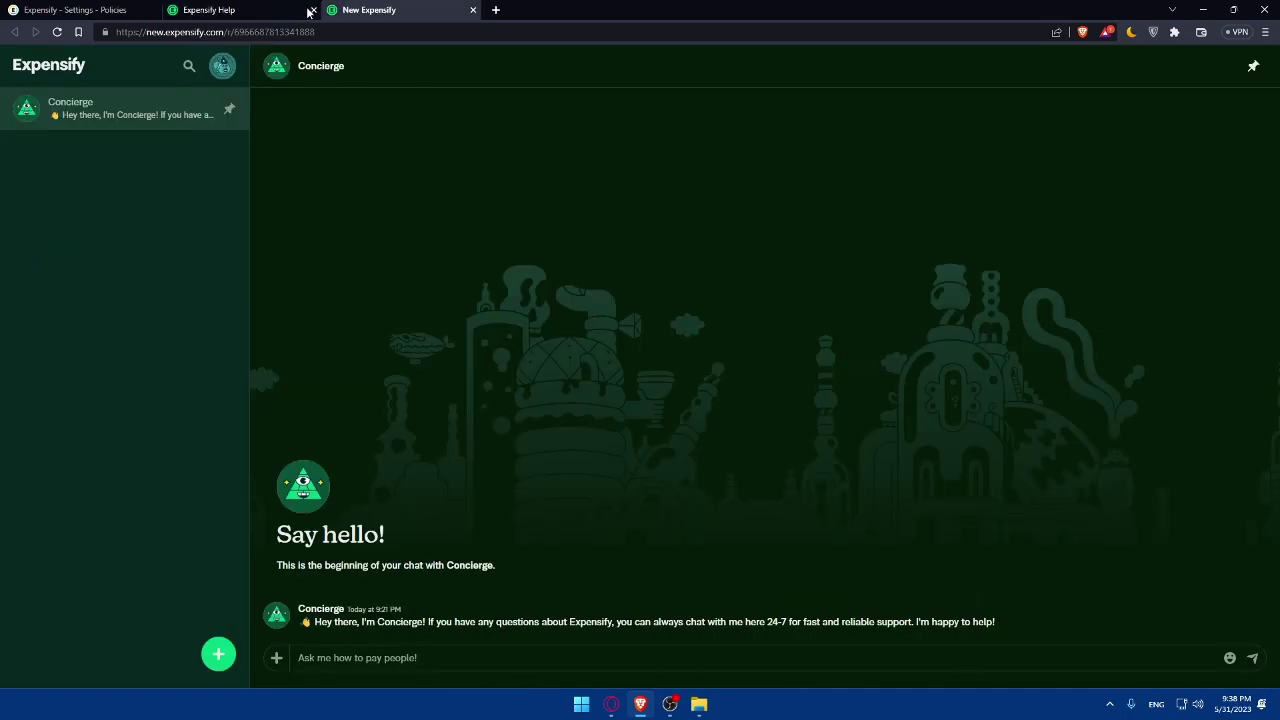
click(314, 10)
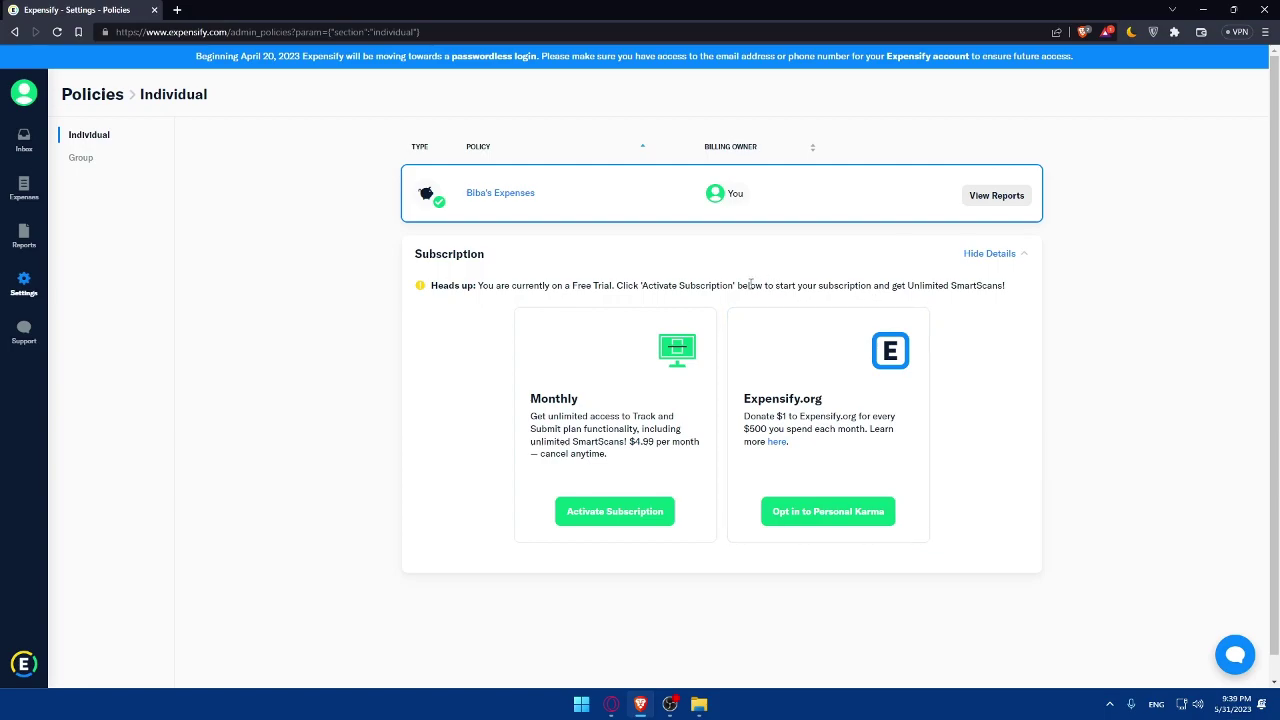
Highlight part of the free-trial notice, clear it, and go to the empty Expenses page.
drag(750, 286, 1035, 298)
click(1030, 305)
click(28, 197)
Show the New Expense creation options, dismiss them, and bring them up again.
click(1205, 93)
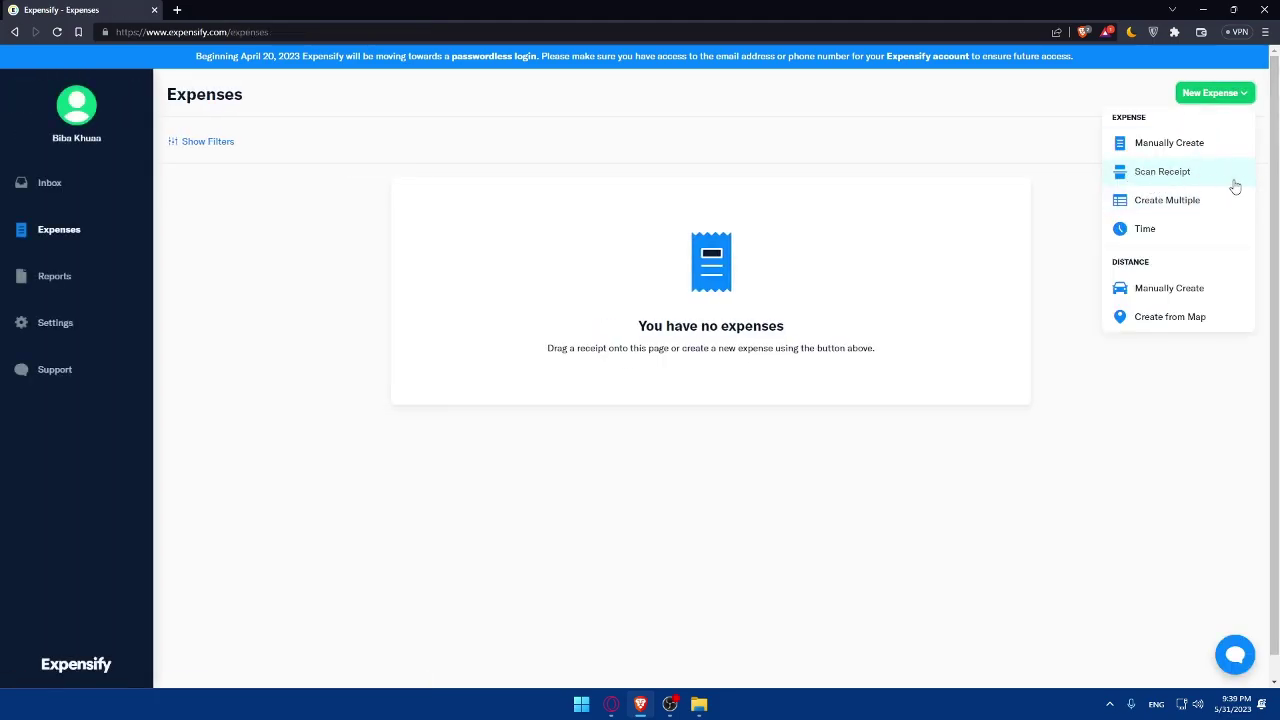
click(911, 165)
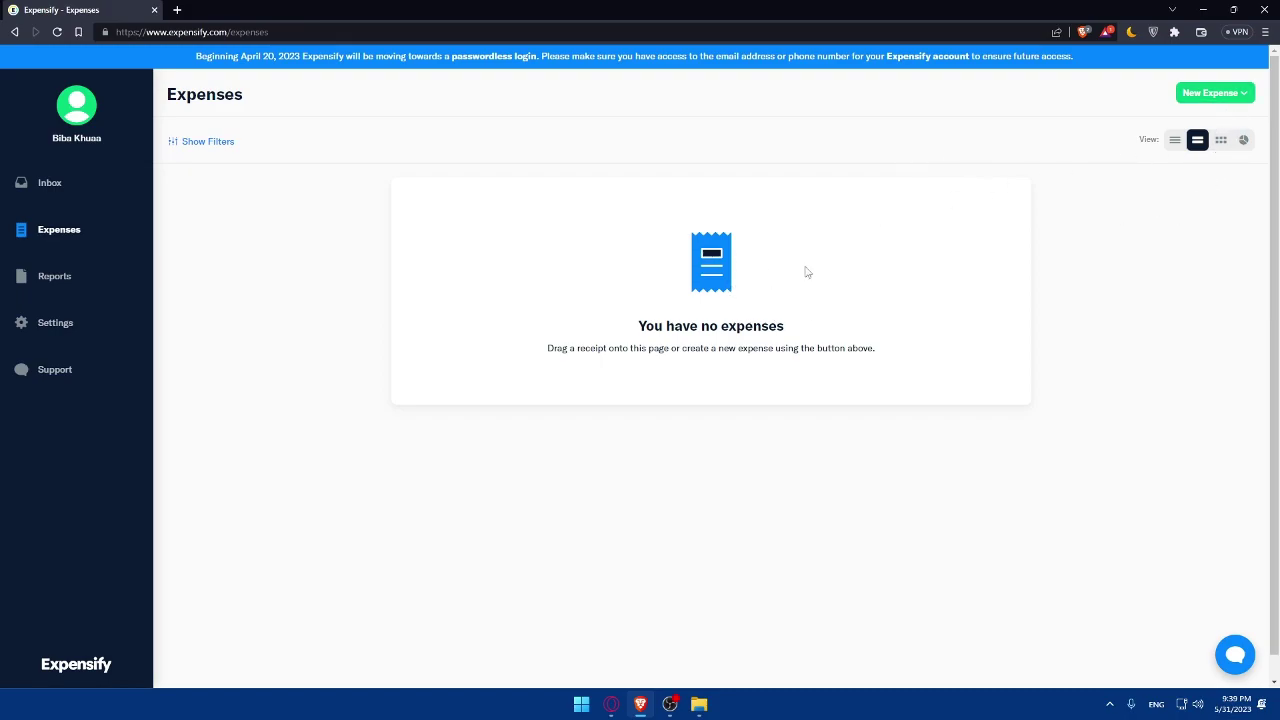
click(1205, 93)
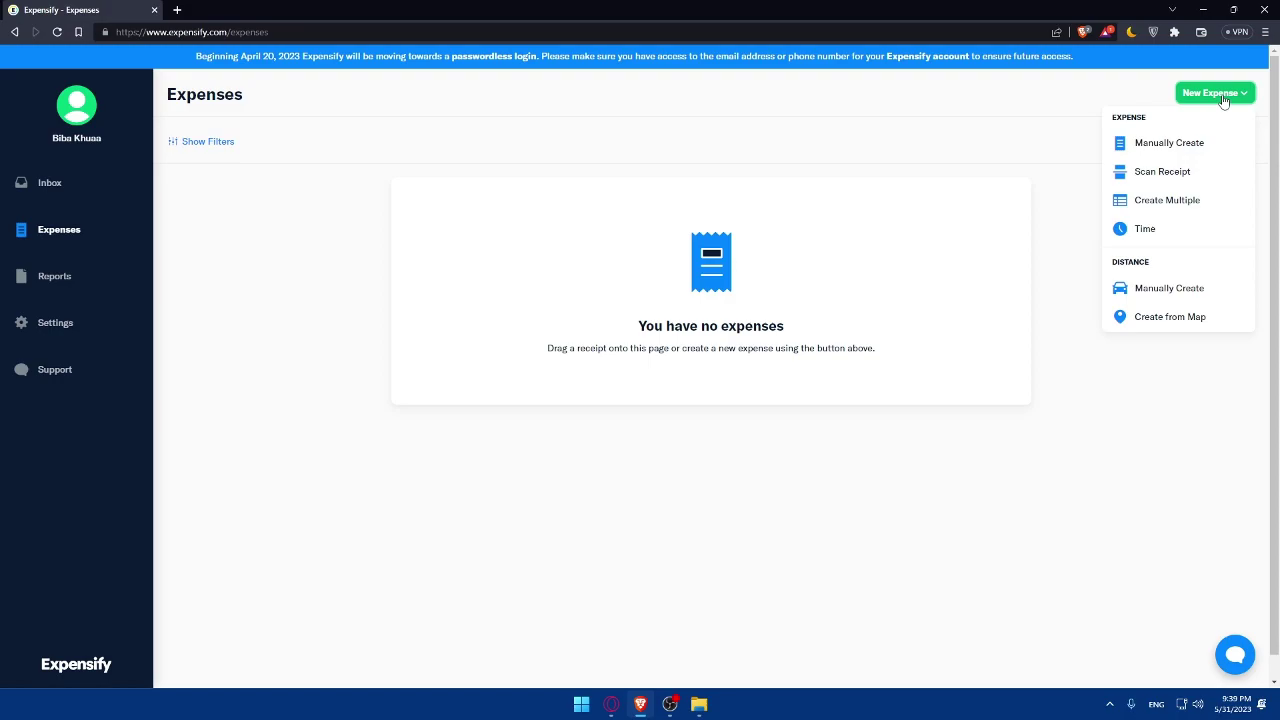
click(1180, 146)
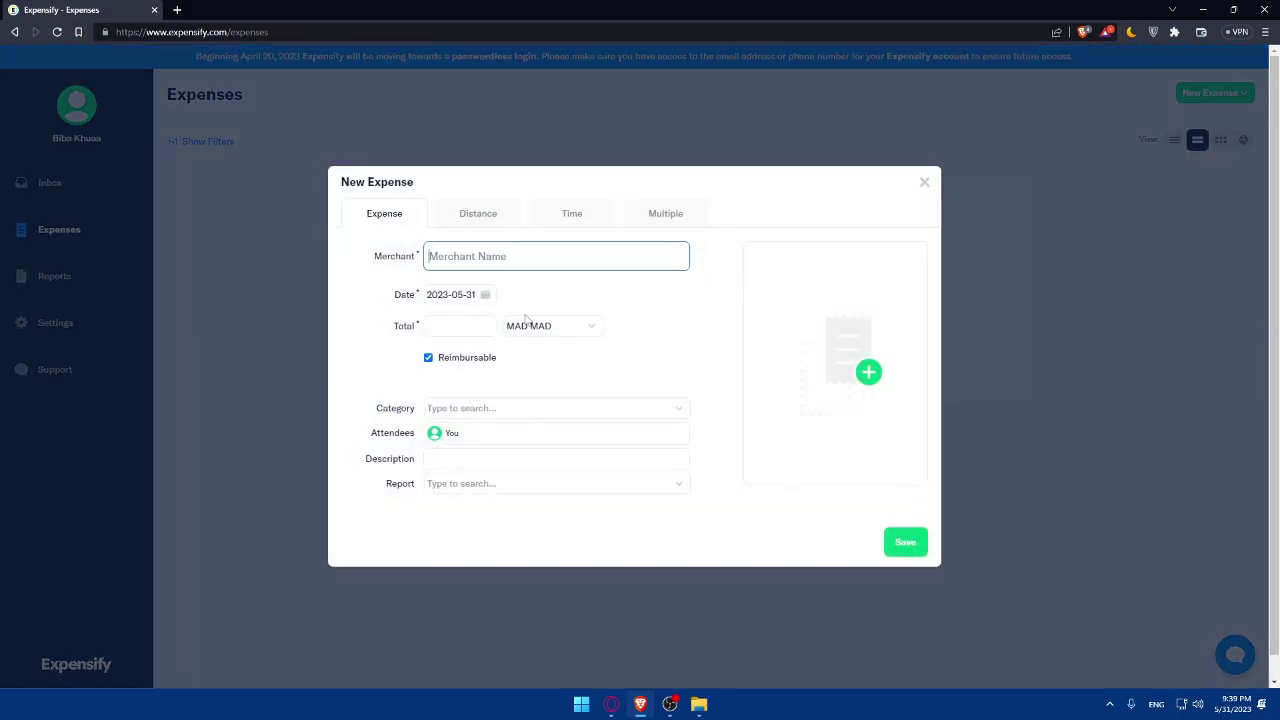
click(363, 323)
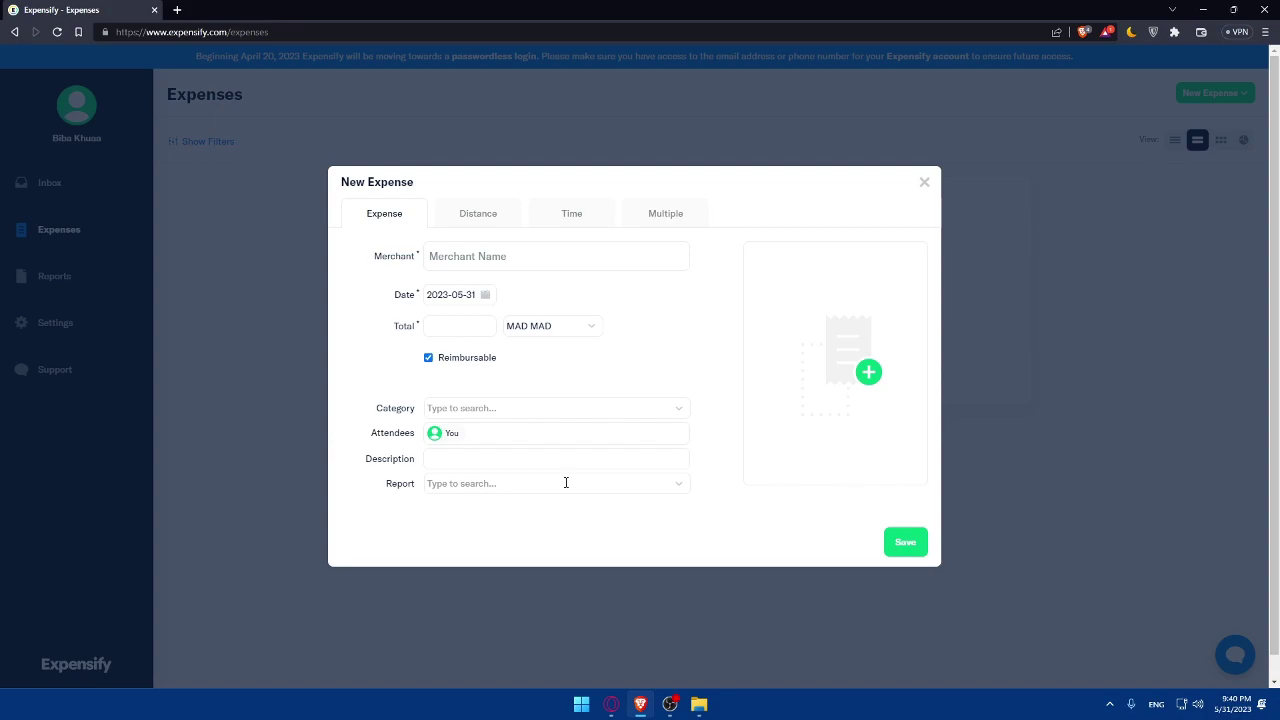
click(924, 182)
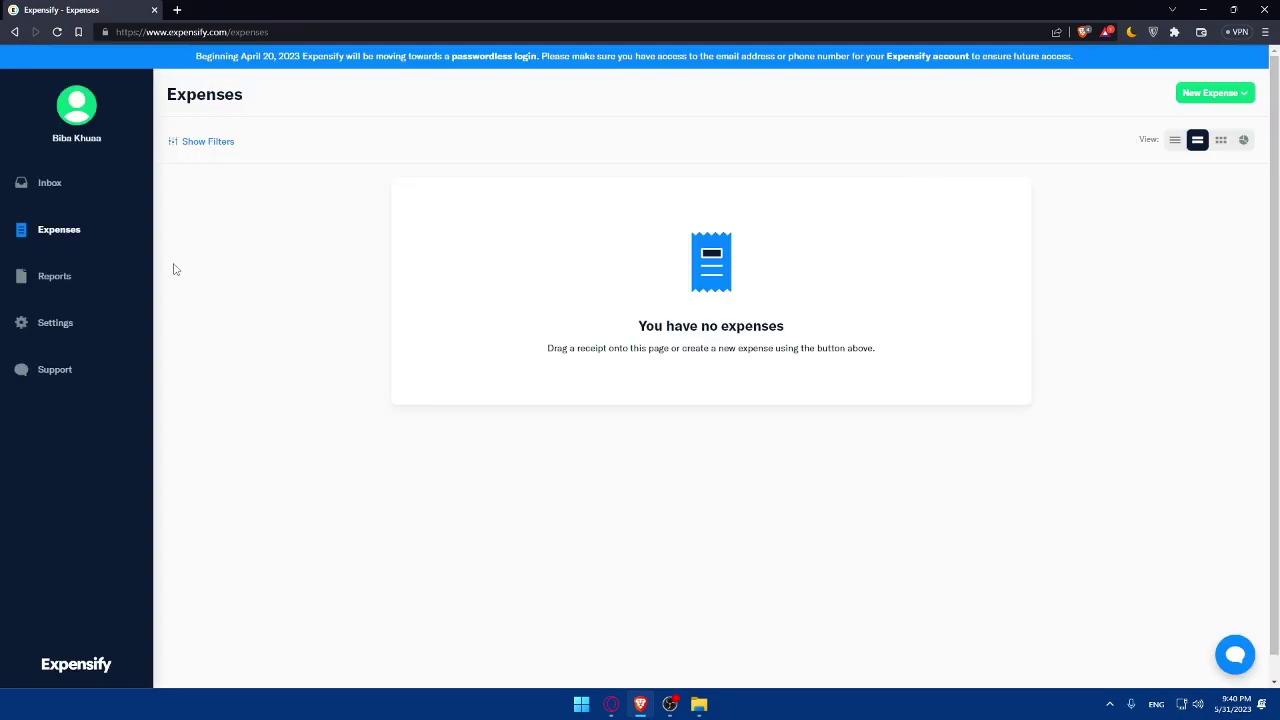